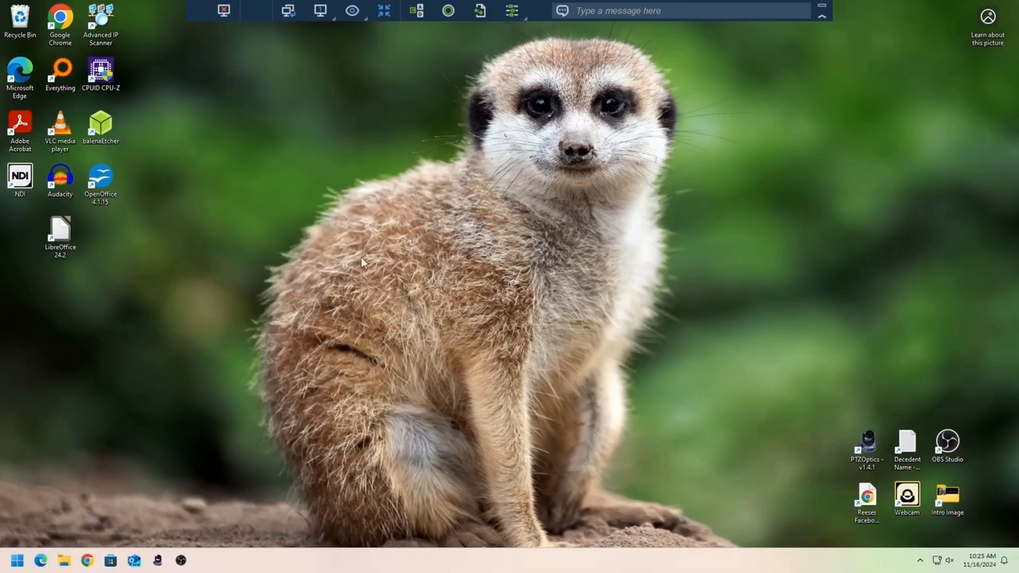
# - Open the PTZOptics app out of the way of the main work area with PTZ Camera selected, and launch OBS Studio
pyautogui.doubleClick(873, 445)
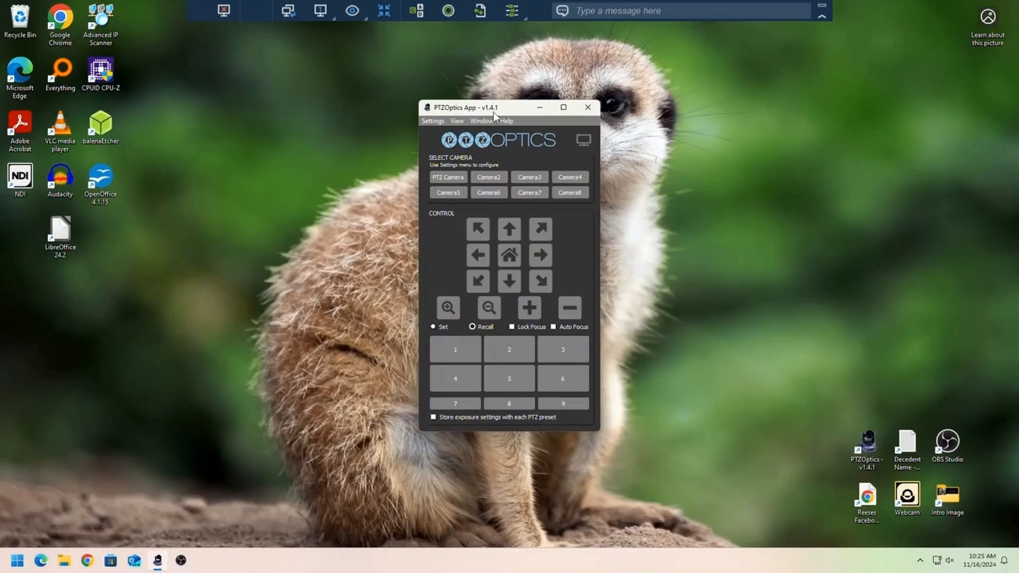
pyautogui.moveTo(494, 115); pyautogui.dragTo(910, 13)
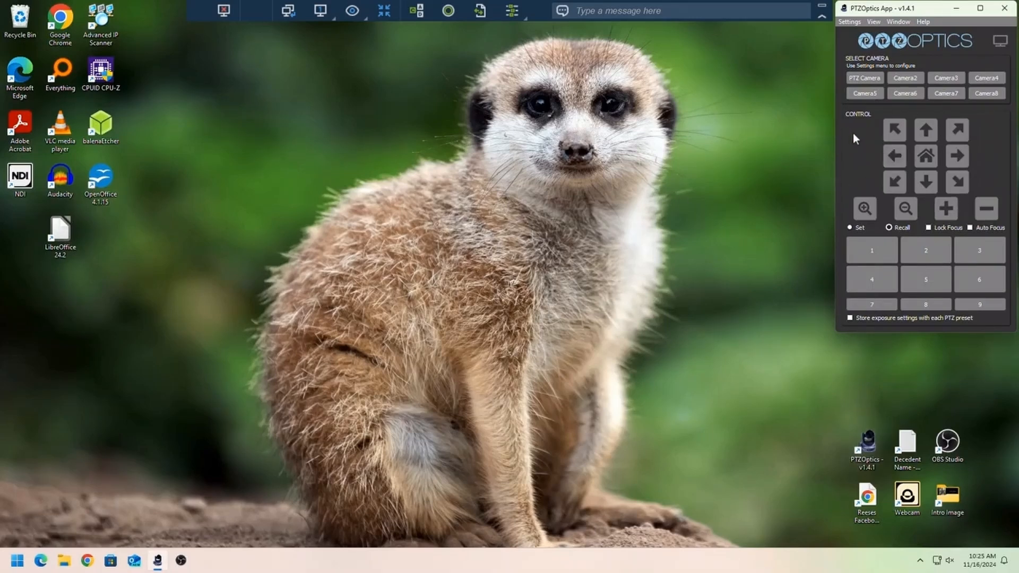
pyautogui.click(871, 85)
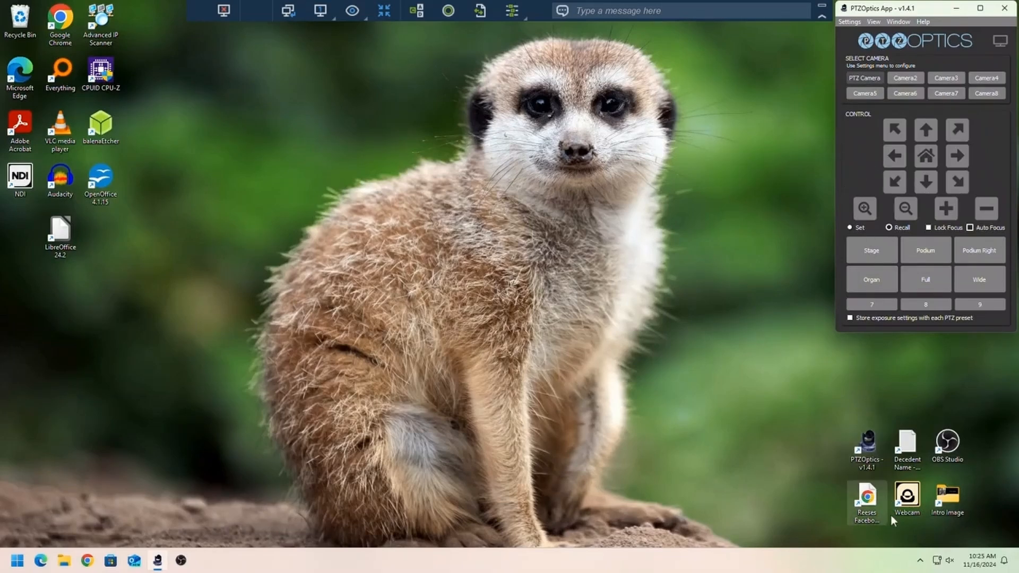
pyautogui.doubleClick(949, 447)
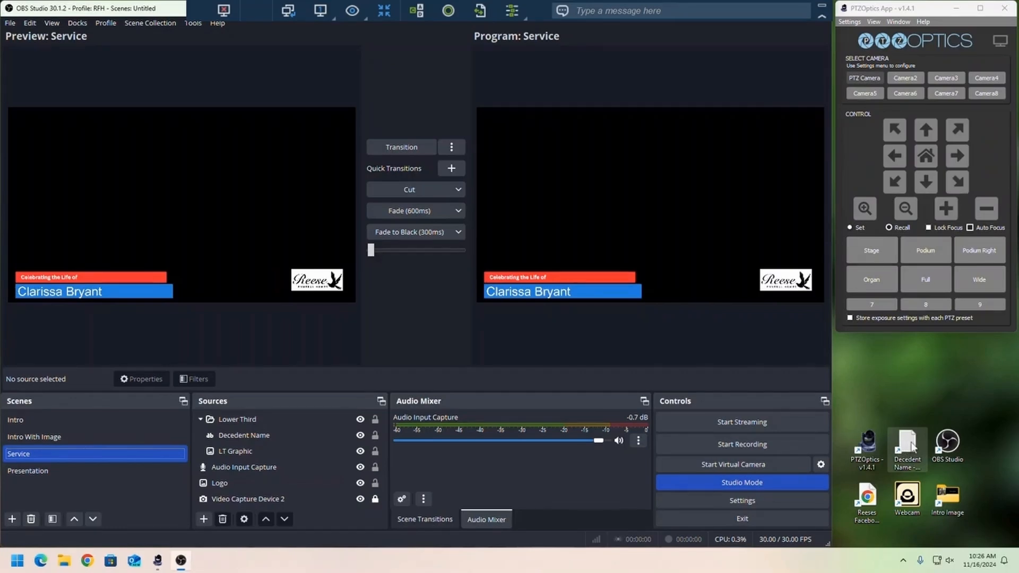
# - Replace the name in the Decedent Name text file with the new decedent's full name and save the file
pyautogui.doubleClick(912, 448)
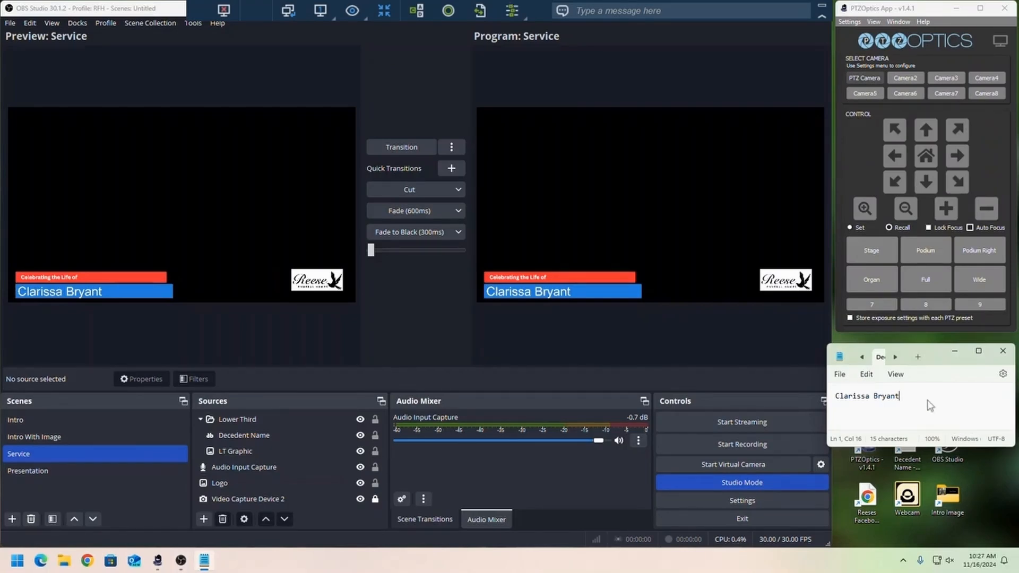
pyautogui.moveTo(914, 400); pyautogui.dragTo(828, 399)
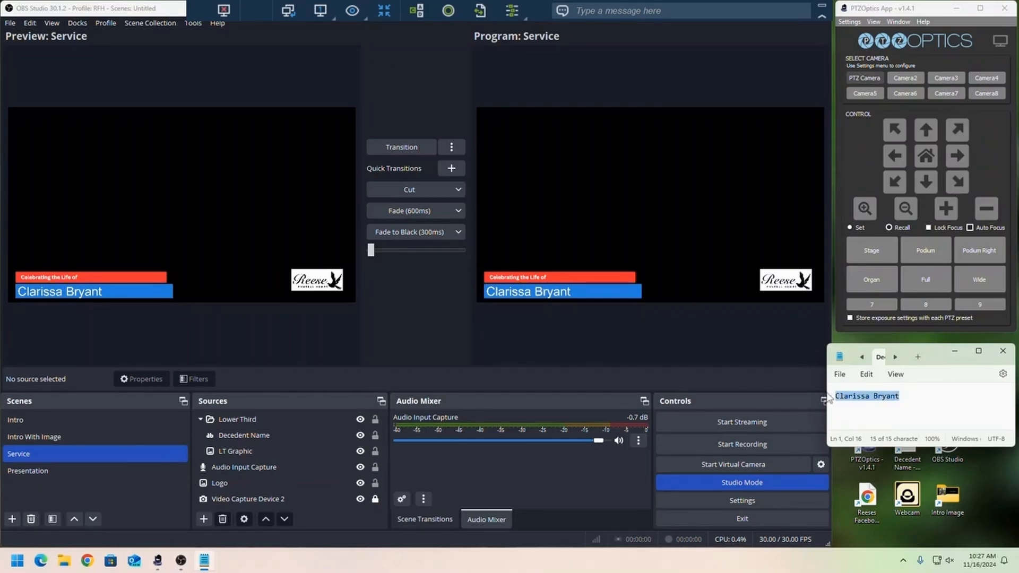
pyautogui.rightClick(873, 401)
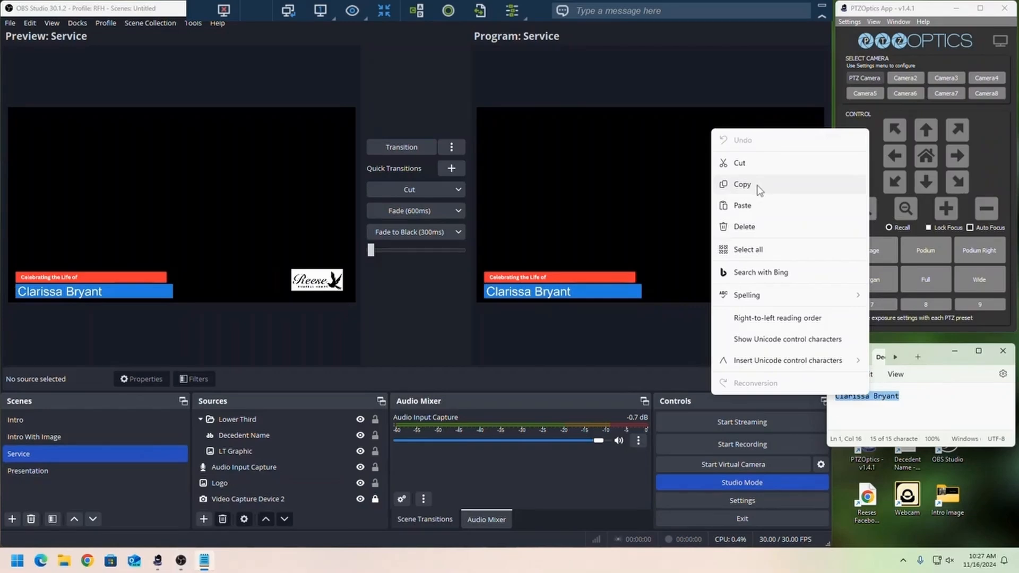
pyautogui.click(743, 207)
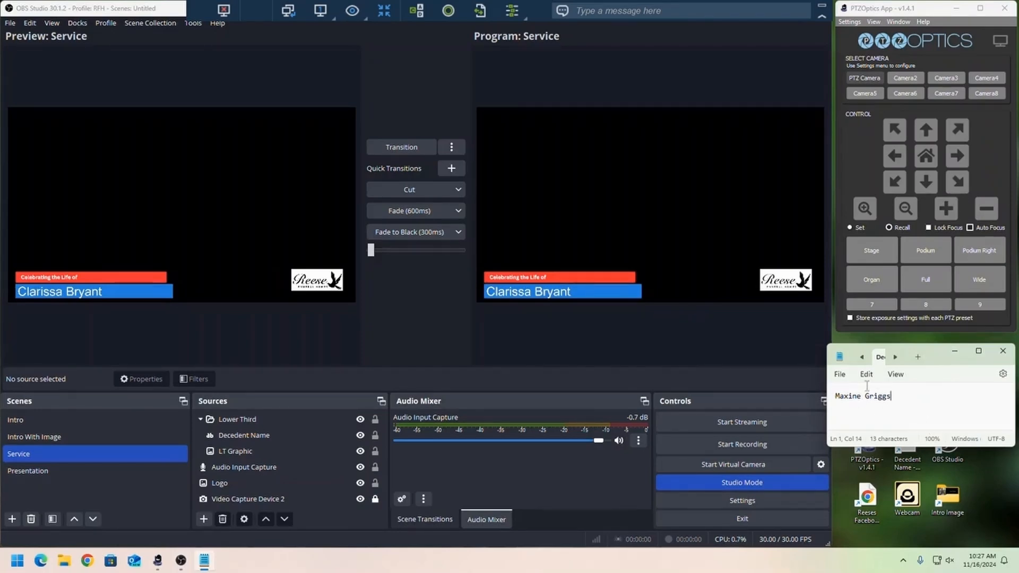
pyautogui.click(839, 375)
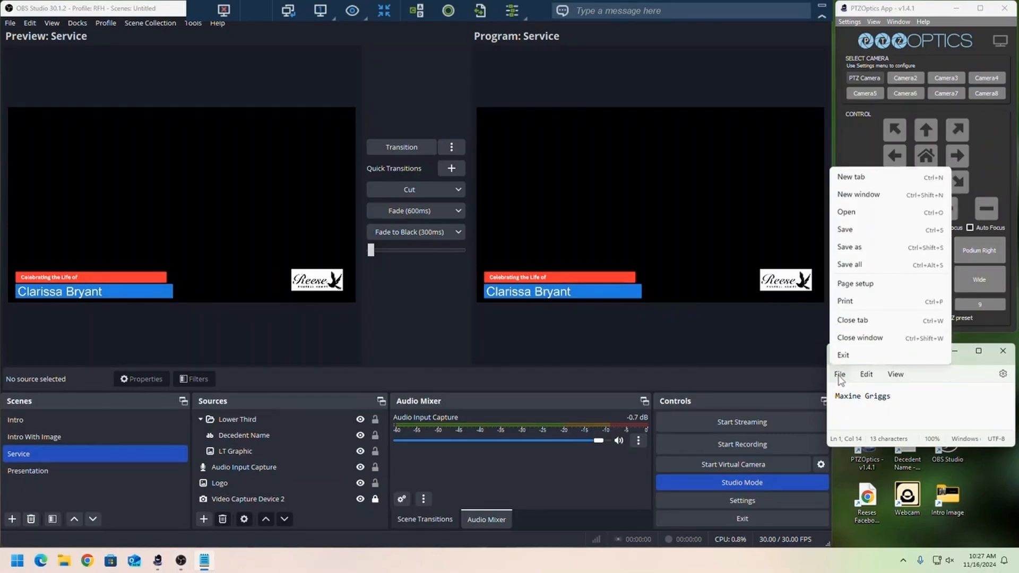
pyautogui.click(860, 231)
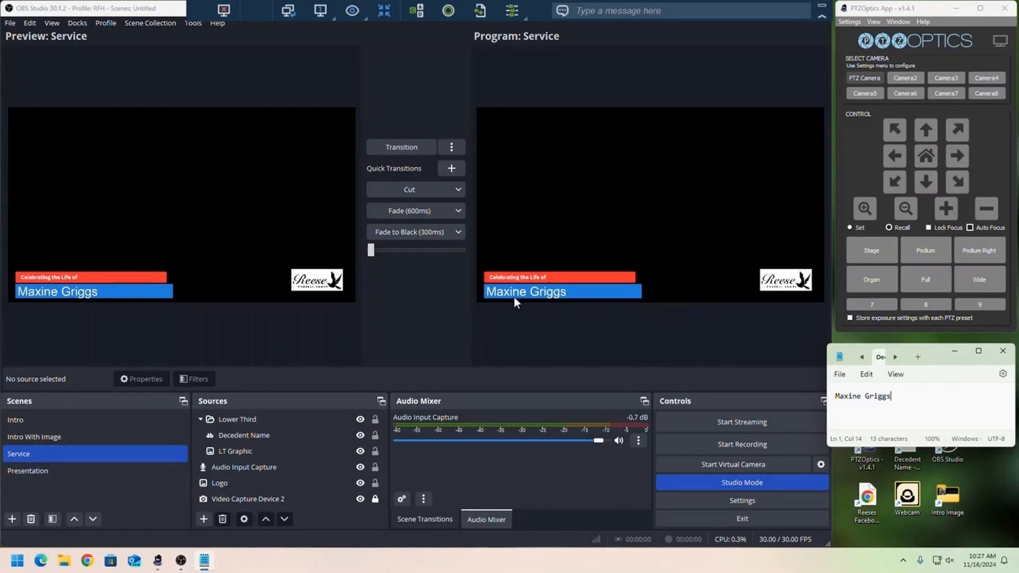
# - Transition the Intro scene to the program output in OBS Studio and switch back to the Service scene
pyautogui.click(40, 424)
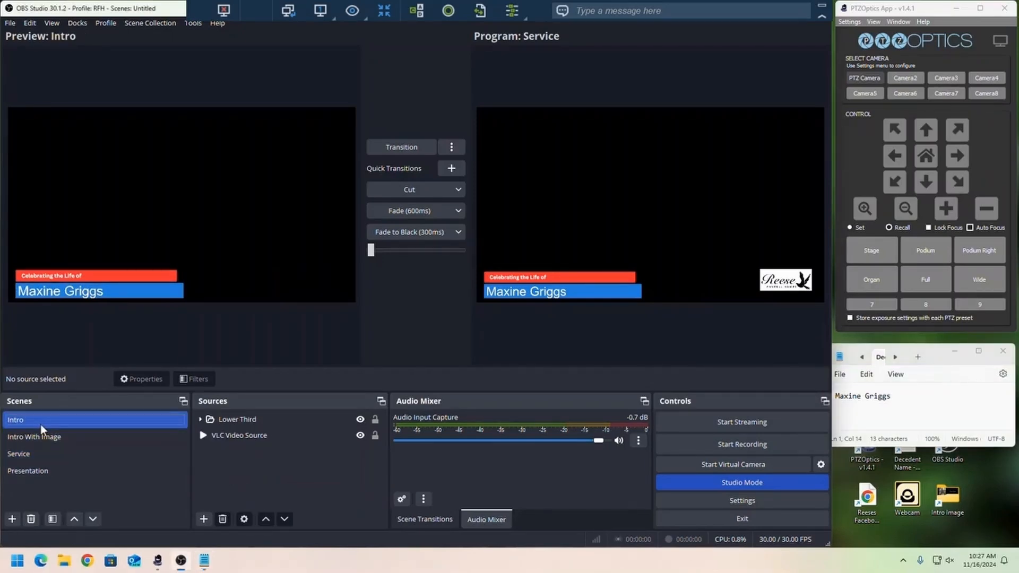
pyautogui.click(393, 149)
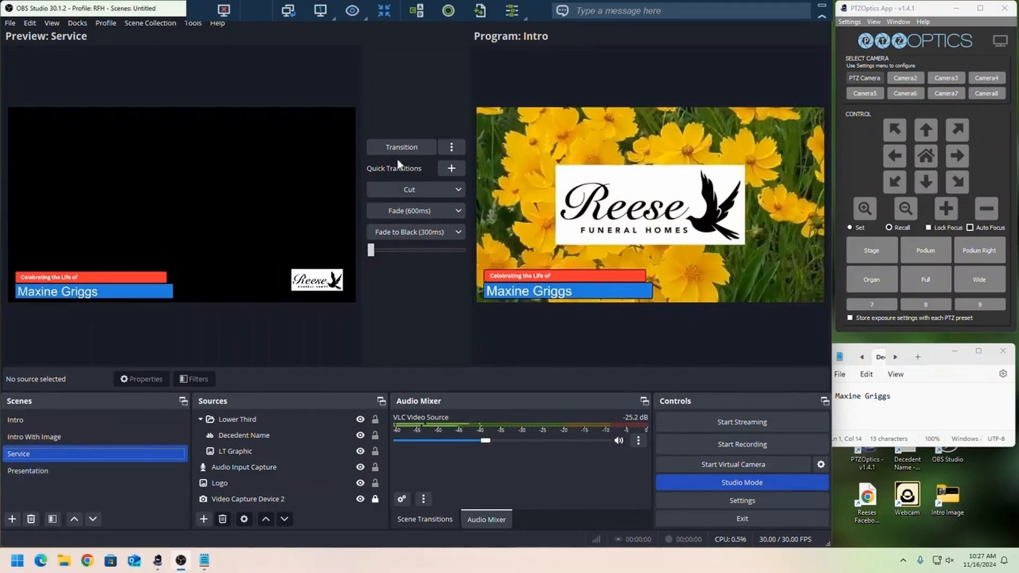
pyautogui.click(405, 145)
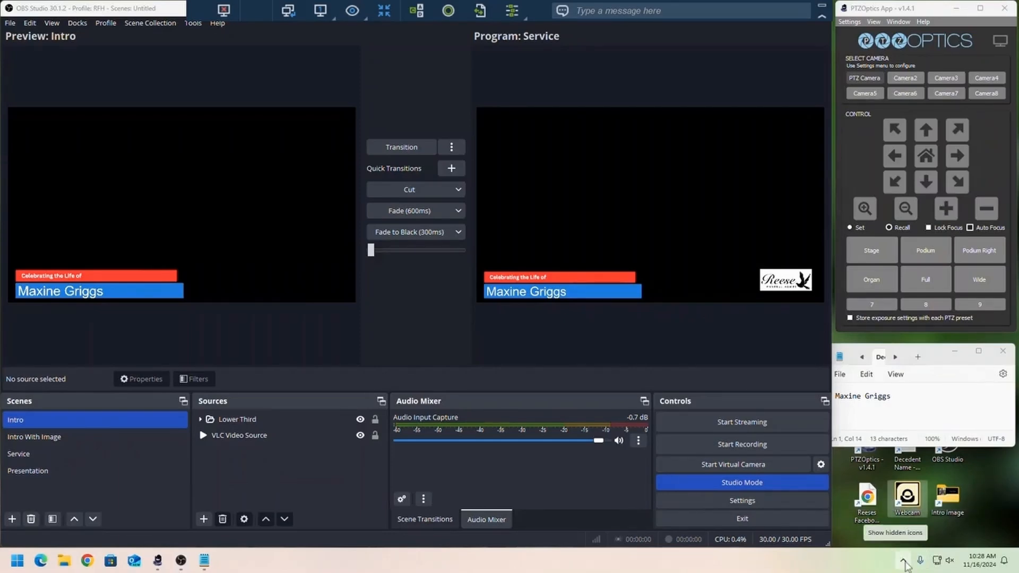
# - Check the hidden background apps for NDI Webcam, launch it from the desktop and dismiss its window
pyautogui.click(904, 561)
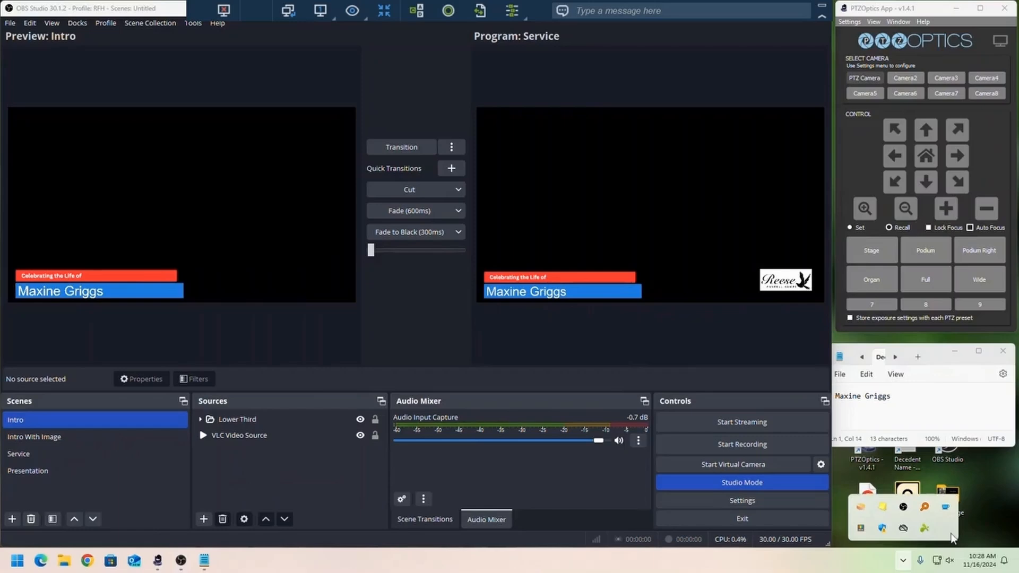
pyautogui.click(994, 518)
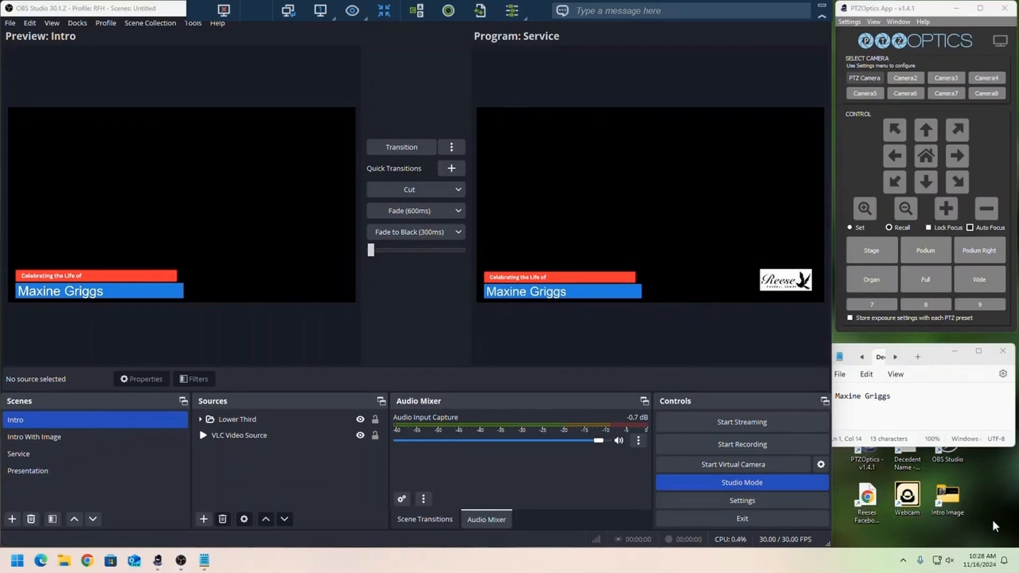
pyautogui.doubleClick(908, 499)
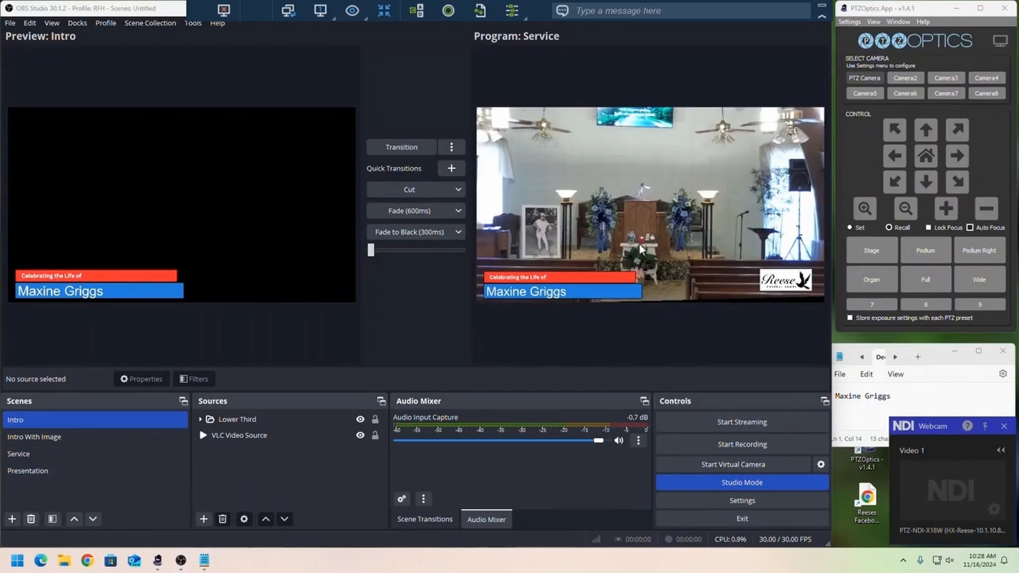
pyautogui.click(846, 533)
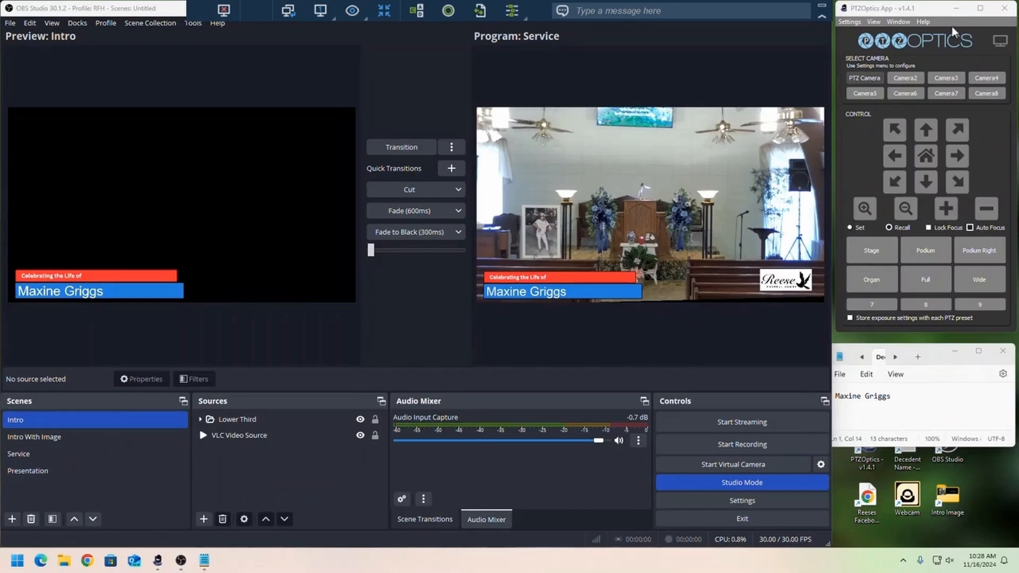
# - Recall the Podium, Stage and Podium Right camera presets in turn in the PTZOptics app
pyautogui.click(916, 17)
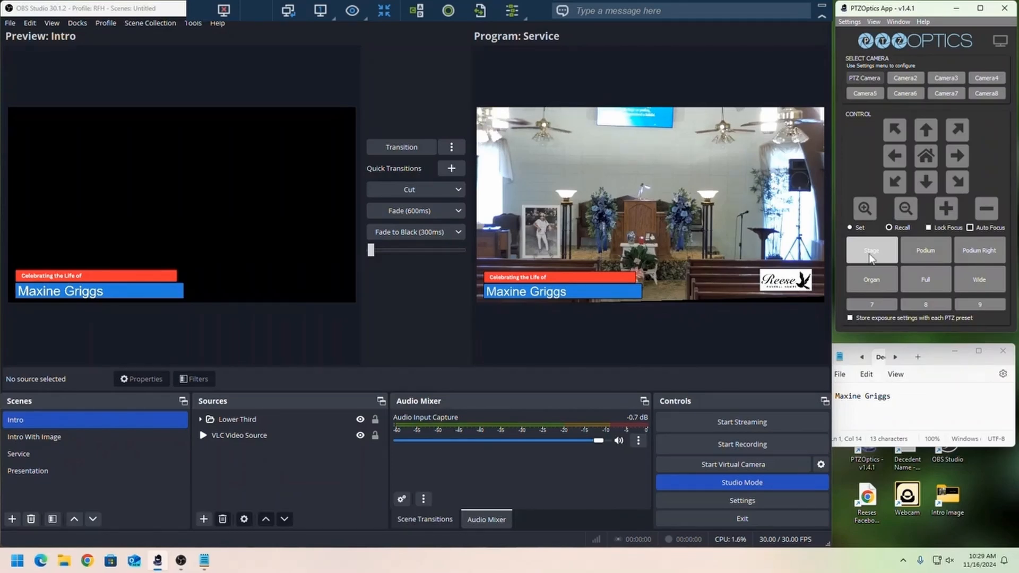
pyautogui.click(928, 253)
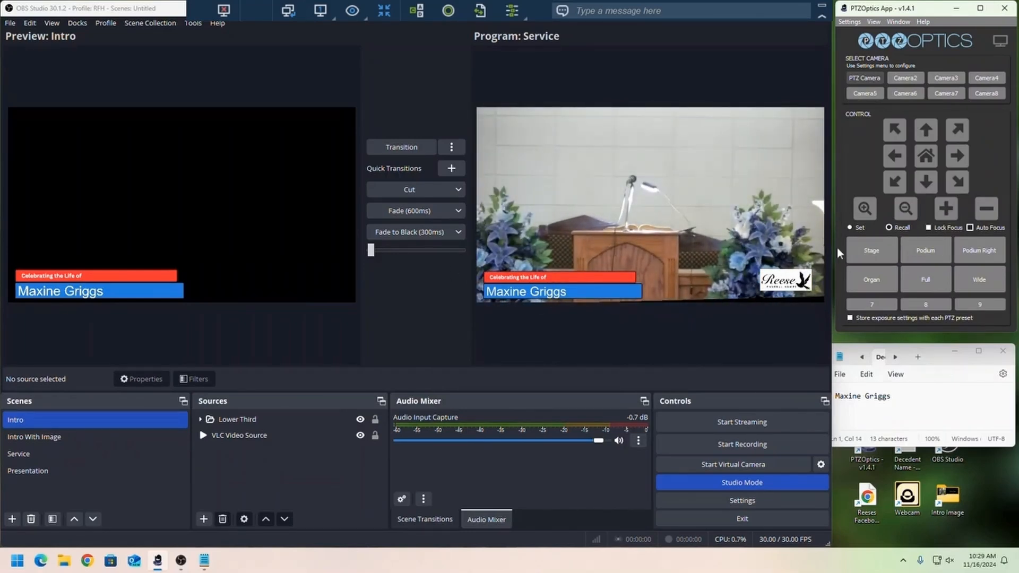
pyautogui.click(873, 260)
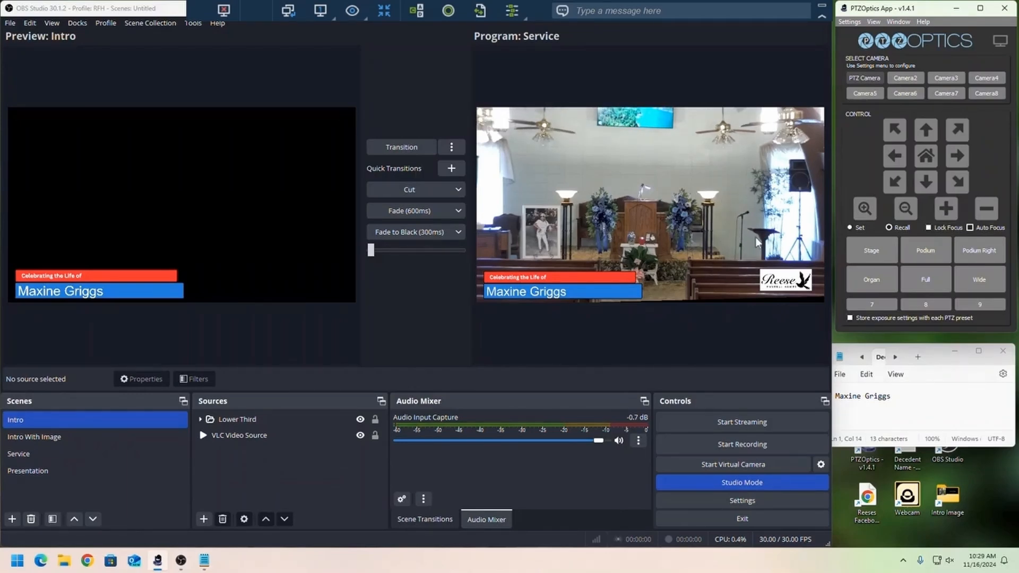
pyautogui.click(986, 257)
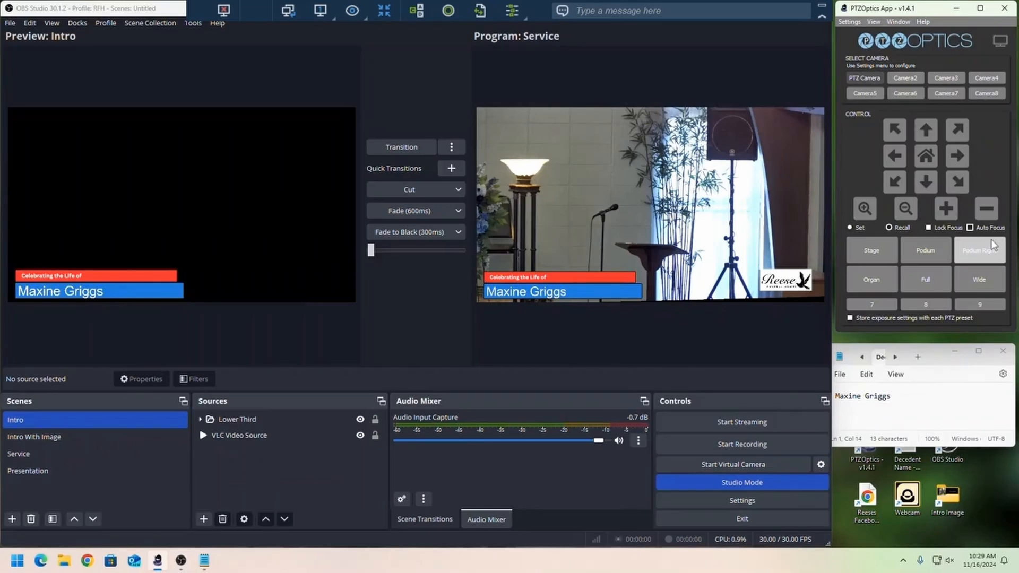
# - Adjust the camera manually by panning left and right, zooming out and zooming back in slightly
pyautogui.click(899, 161)
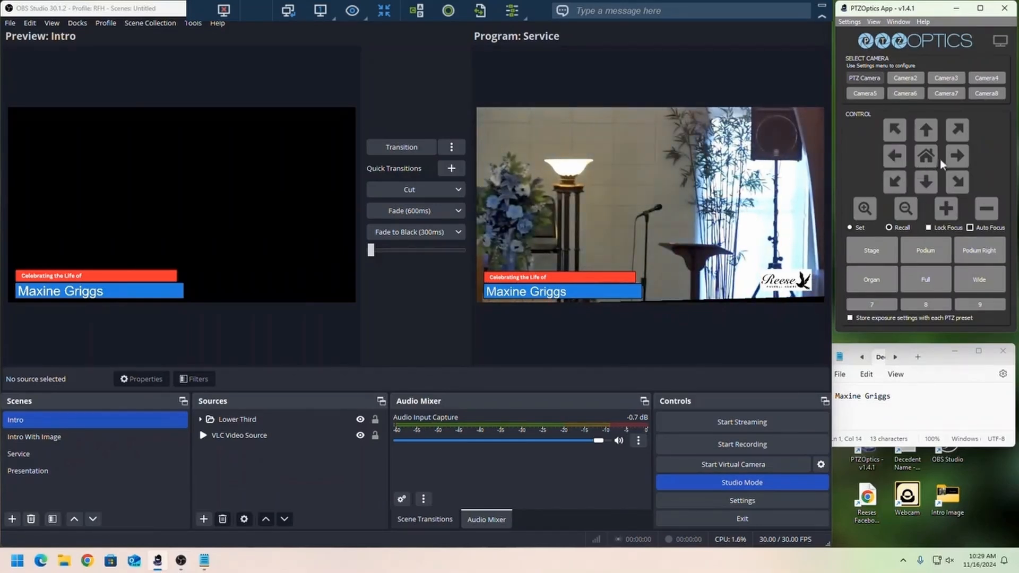
pyautogui.click(962, 157)
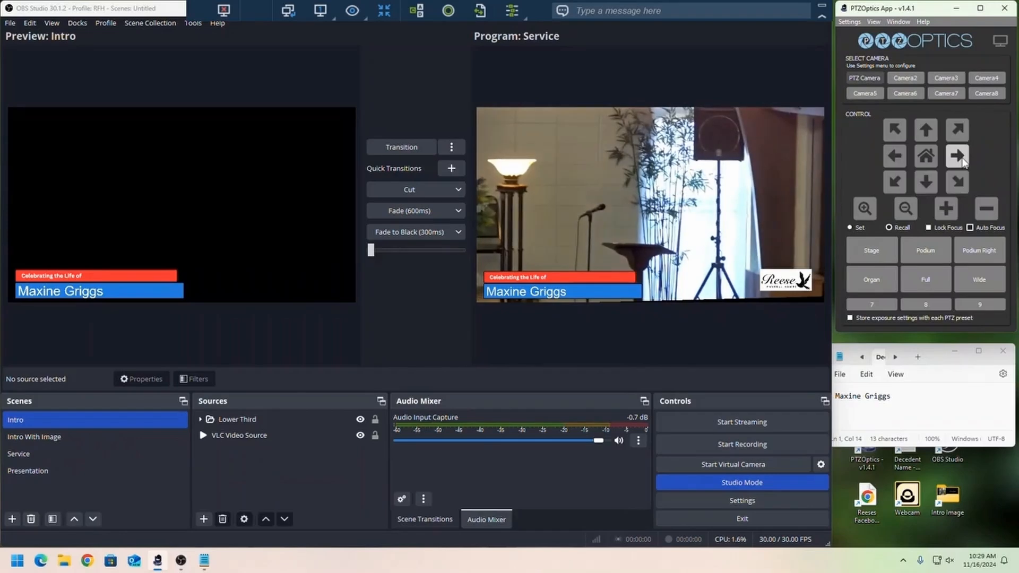
pyautogui.click(905, 210)
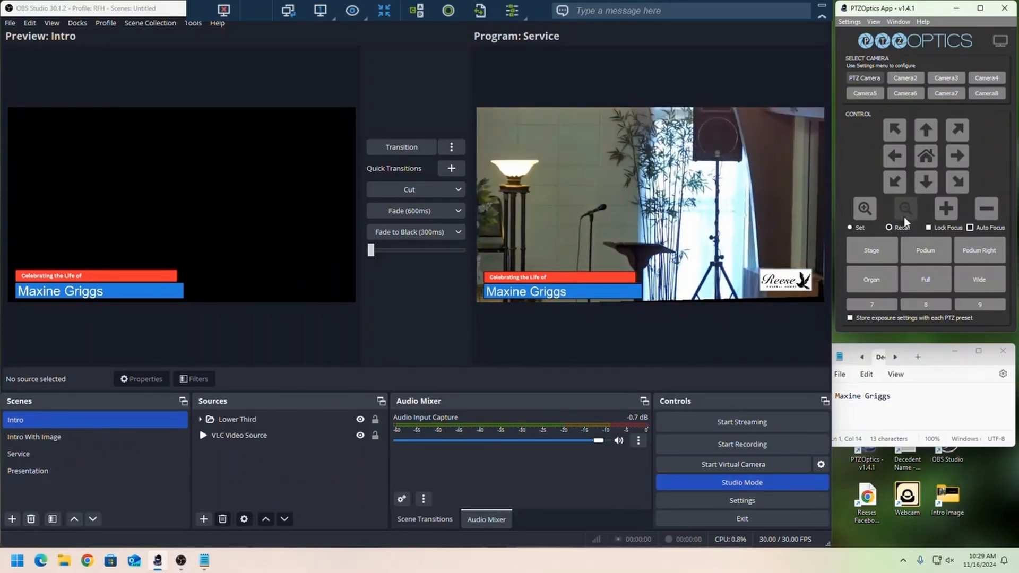
pyautogui.click(905, 212)
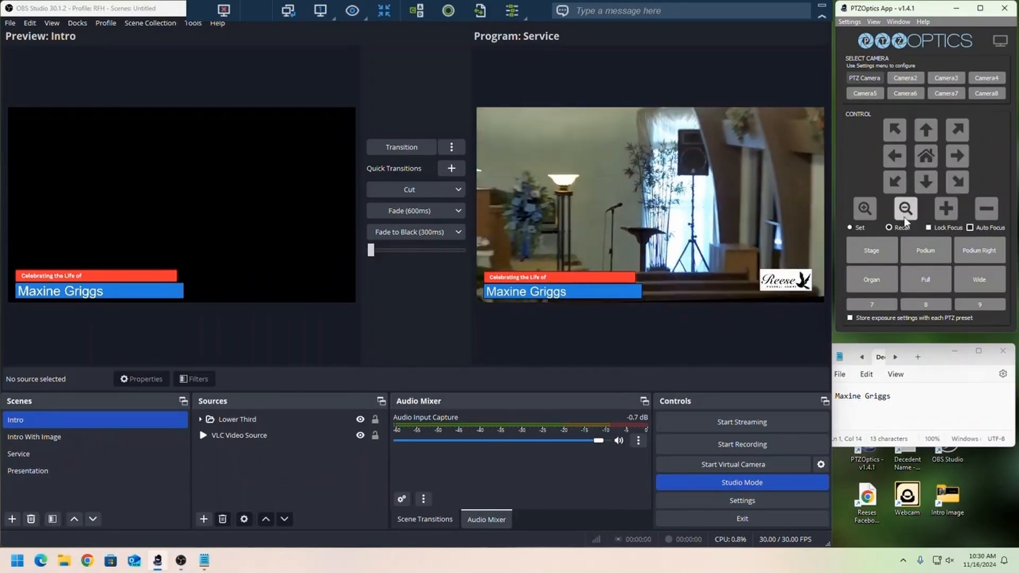
pyautogui.click(862, 209)
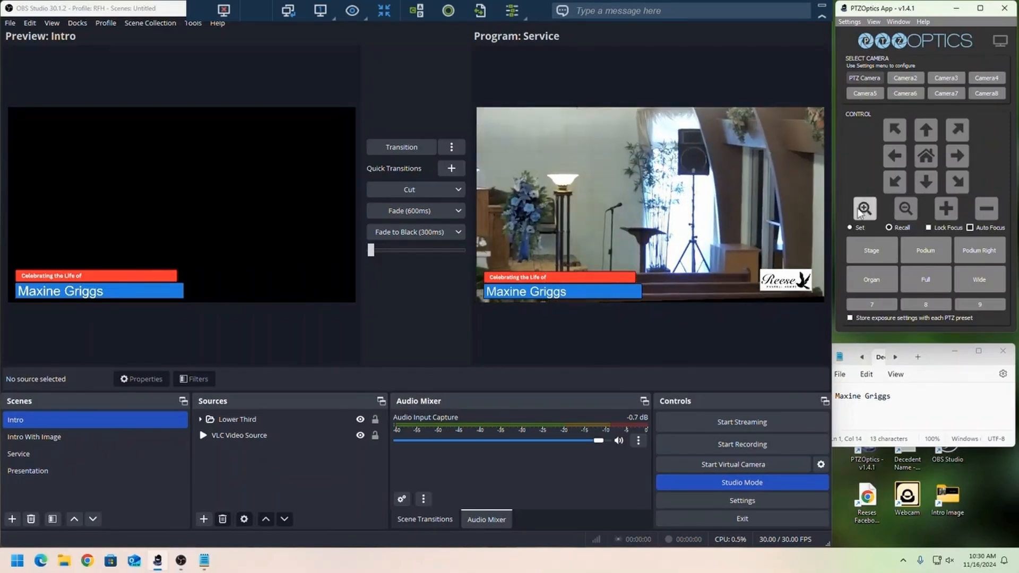
# - Recall the Podium Right, Organ and Full camera presets in turn, ending on the Wide preset
pyautogui.click(991, 256)
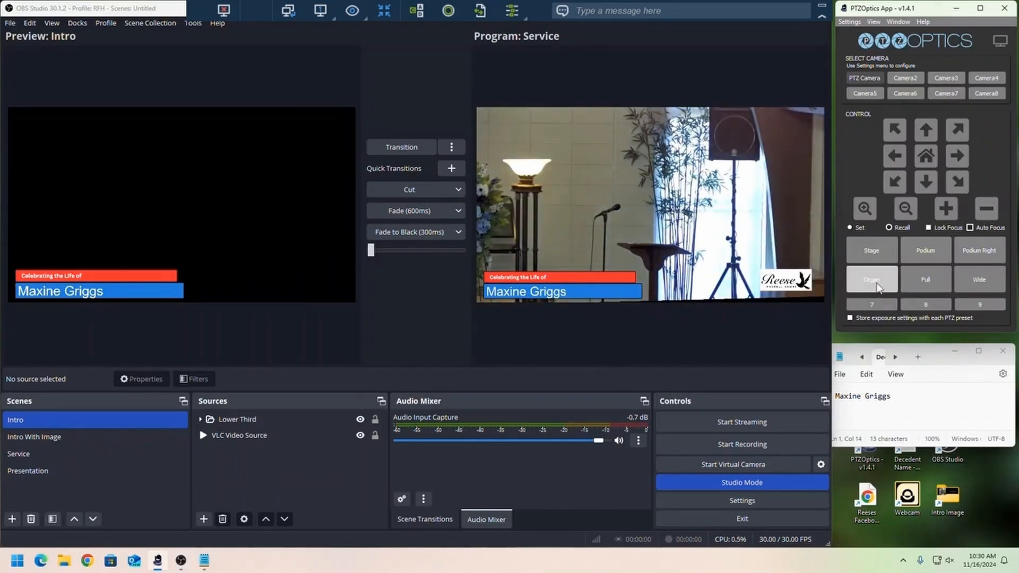
pyautogui.click(876, 287)
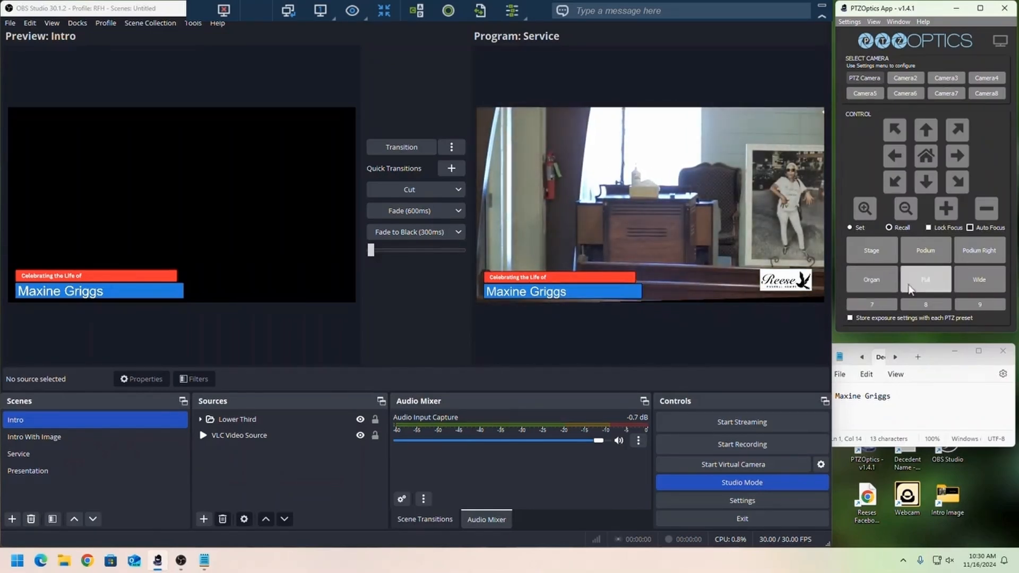
pyautogui.click(929, 287)
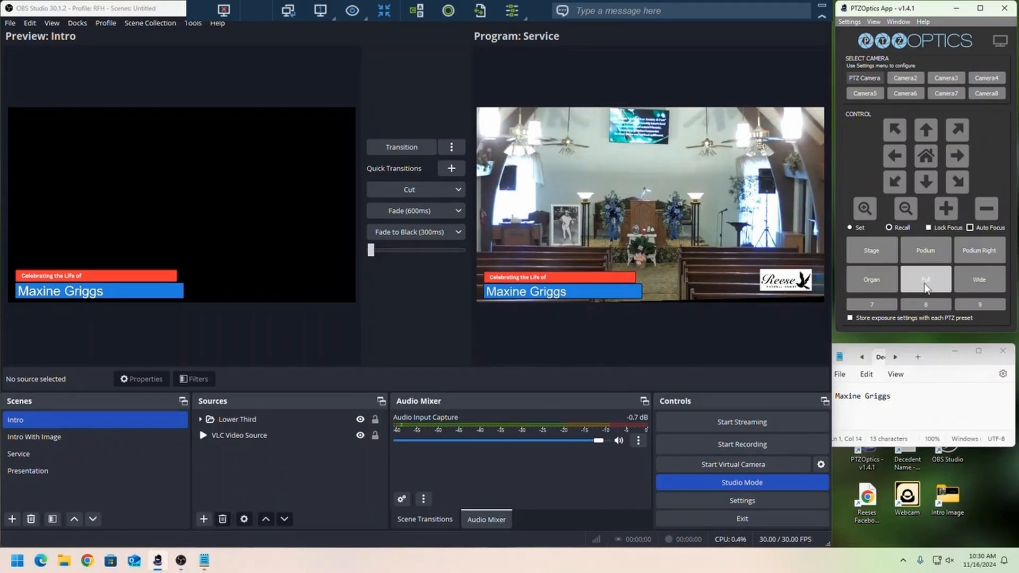
pyautogui.click(988, 286)
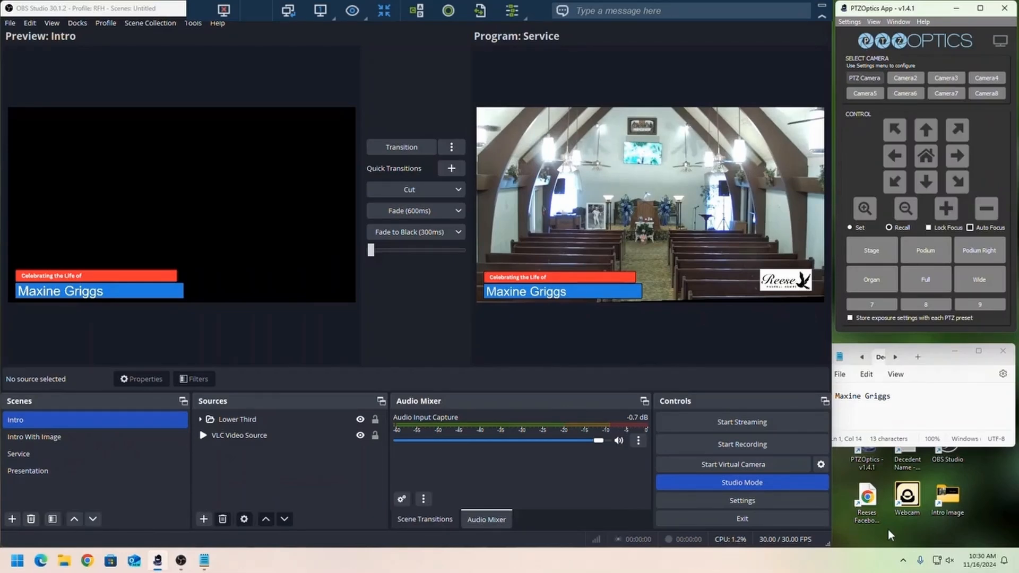
# - Transition the Intro With Image scene to the program output in OBS Studio
pyautogui.click(55, 440)
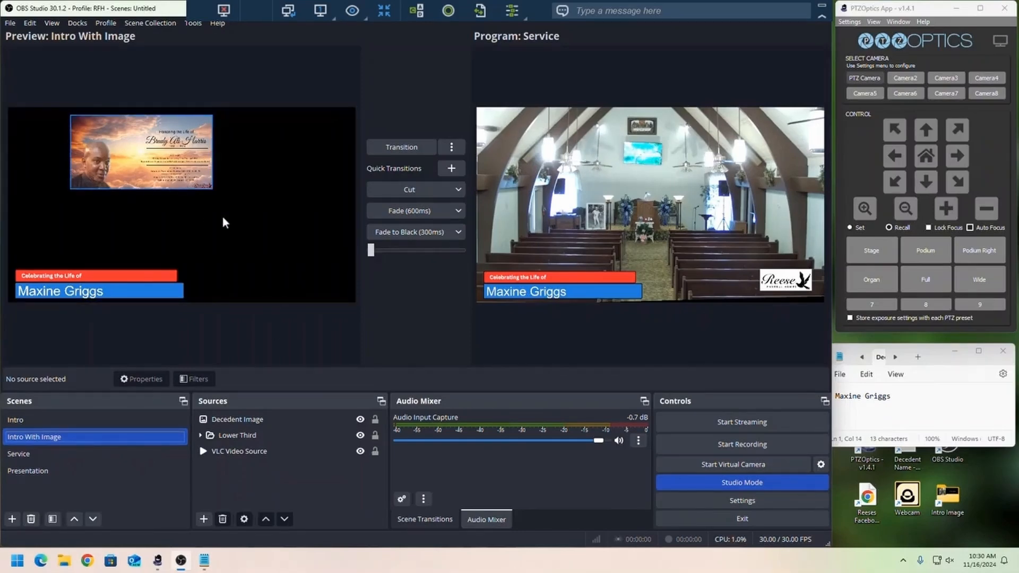
pyautogui.click(394, 148)
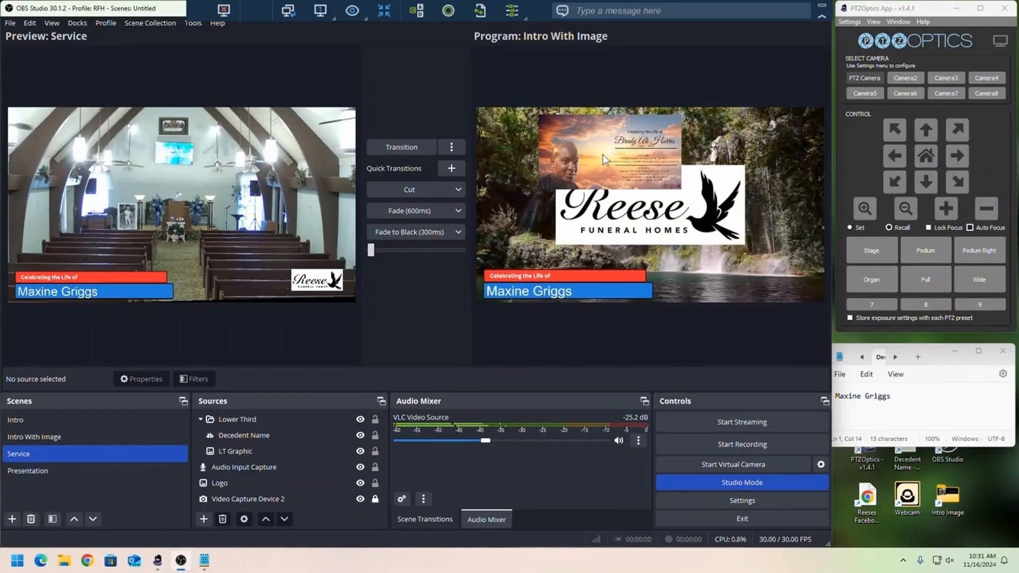
# - Enlarge the Decedent Image in Intro With Image over the logo, about 316 px from the left and 97 px from the top, and transition it live
pyautogui.click(64, 438)
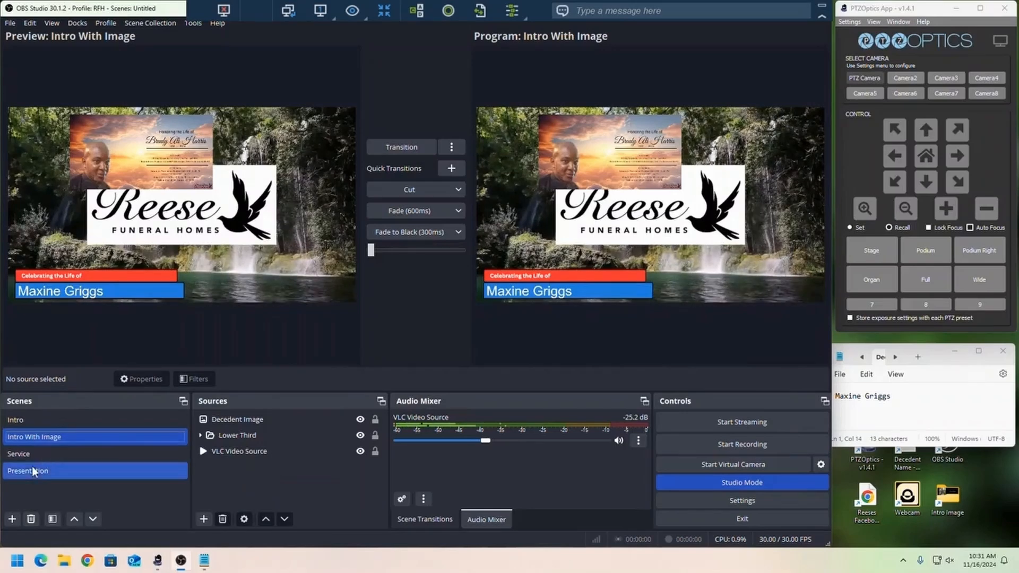
pyautogui.click(170, 170)
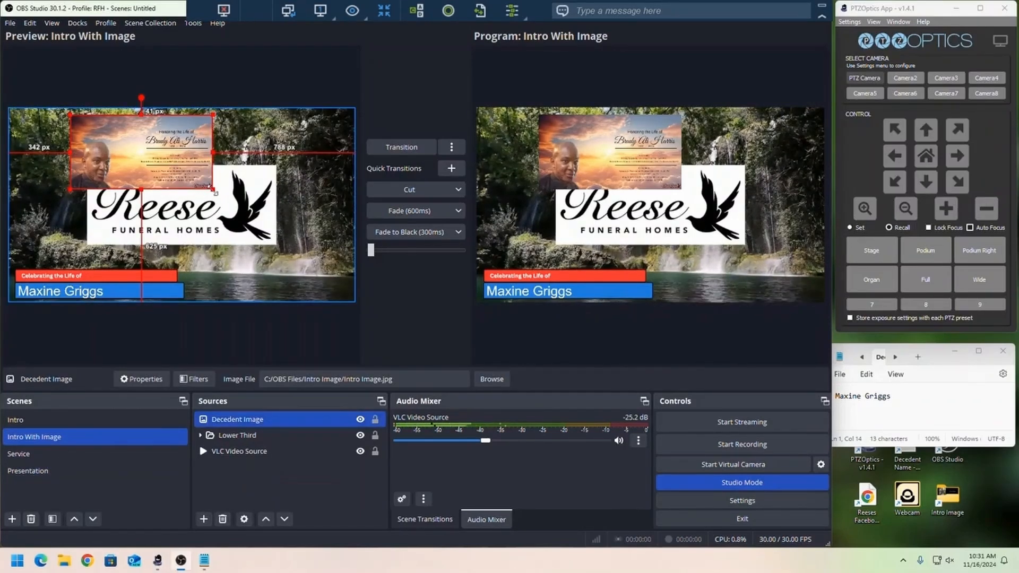
pyautogui.moveTo(214, 193); pyautogui.dragTo(227, 224)
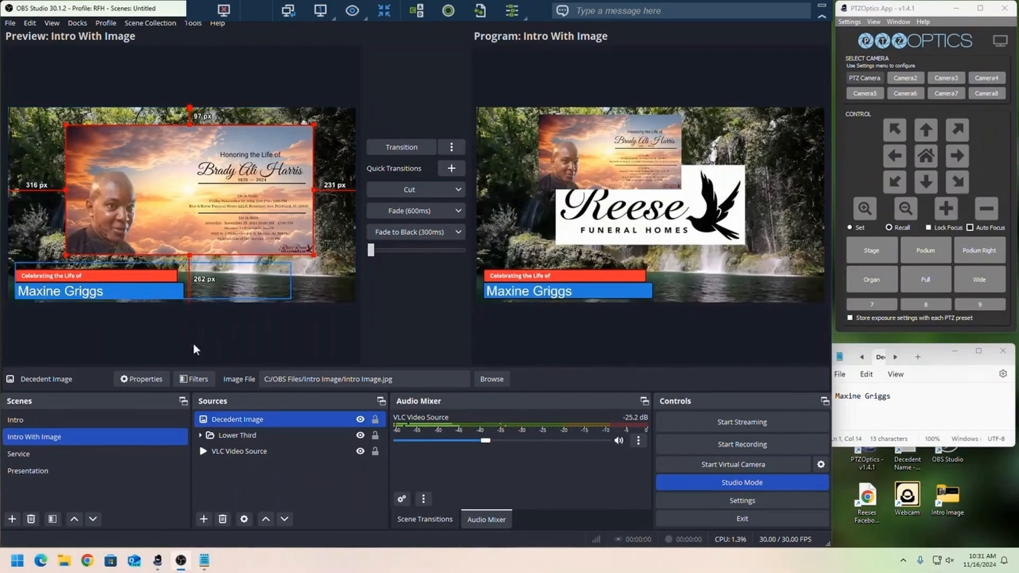
pyautogui.click(392, 150)
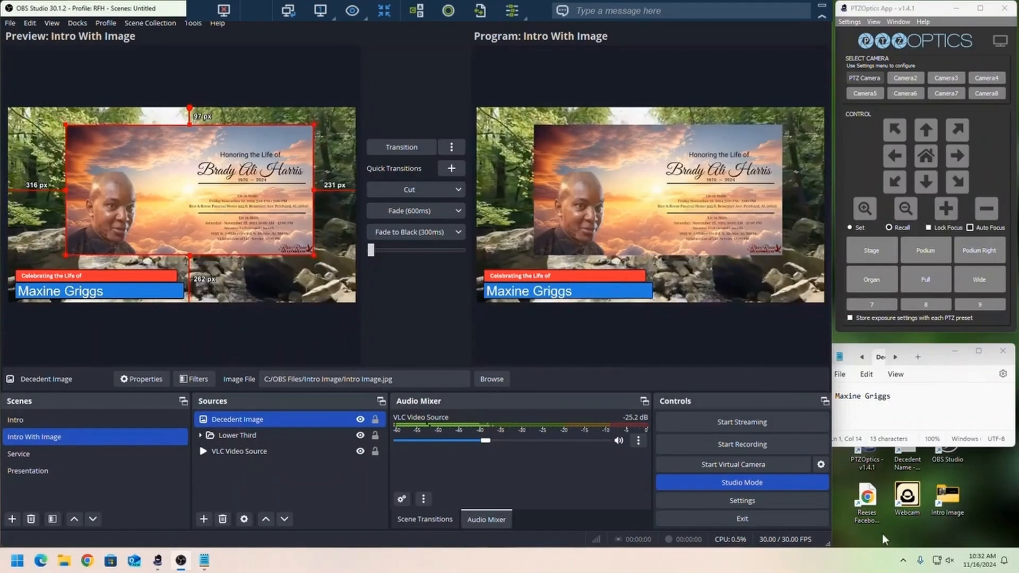
# - Switch to Facebook in Chrome and open the decedent's announcement image from the Rice and Reese Funeral Services page posts
pyautogui.doubleClick(866, 503)
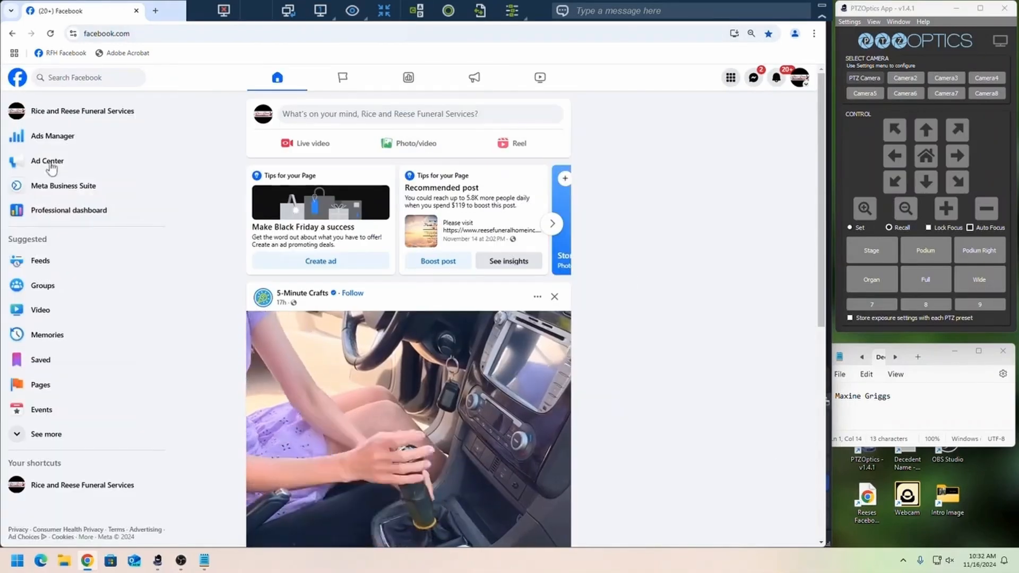
pyautogui.click(73, 117)
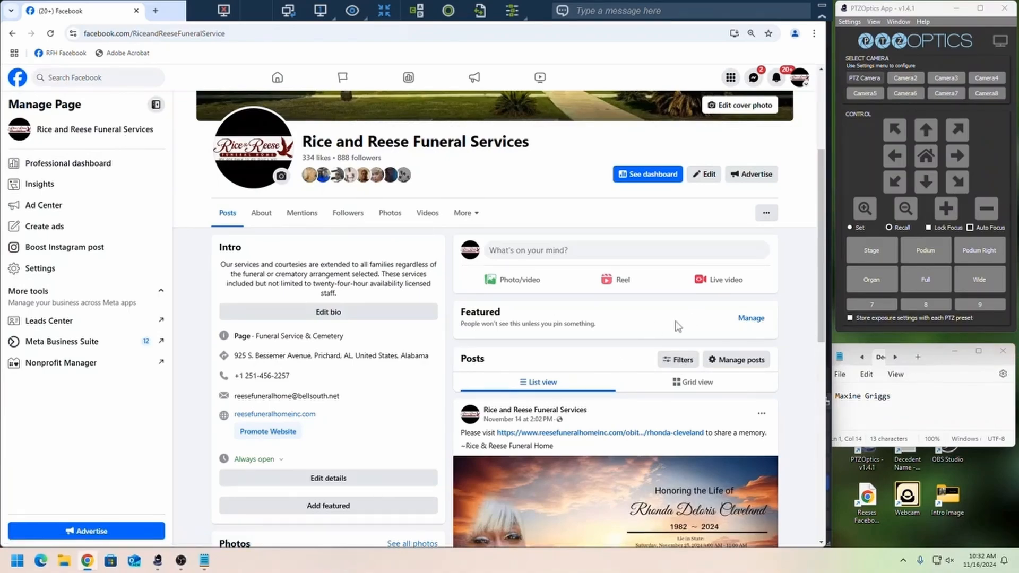
pyautogui.scroll(-10, 678, 327)
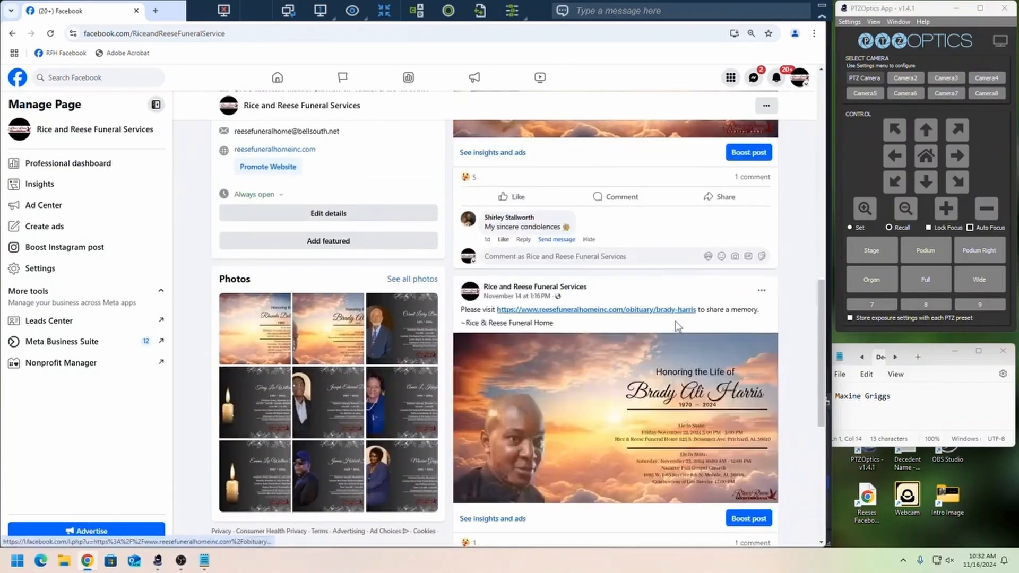
pyautogui.scroll(-20, 677, 326)
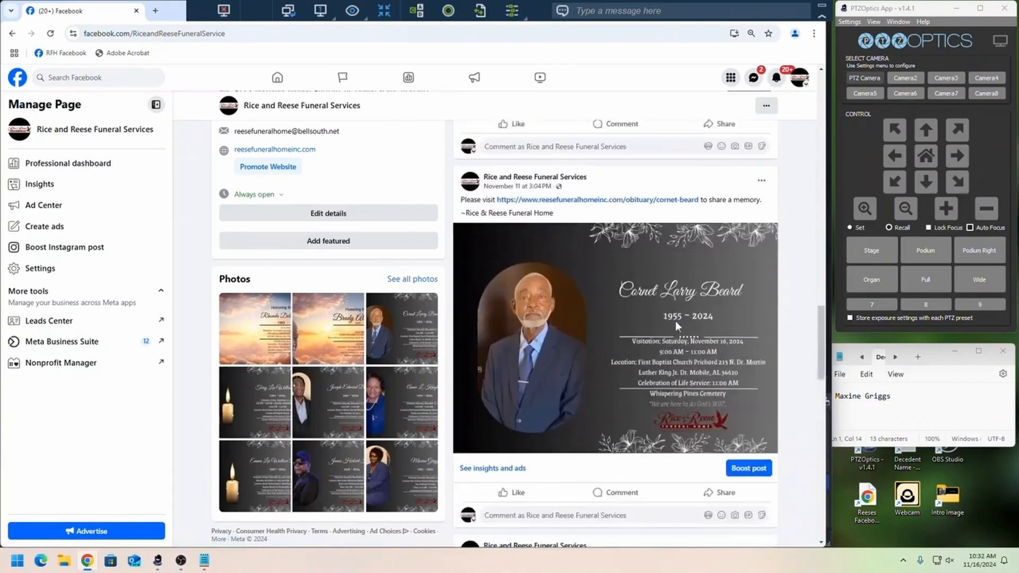
pyautogui.scroll(-20, 677, 326)
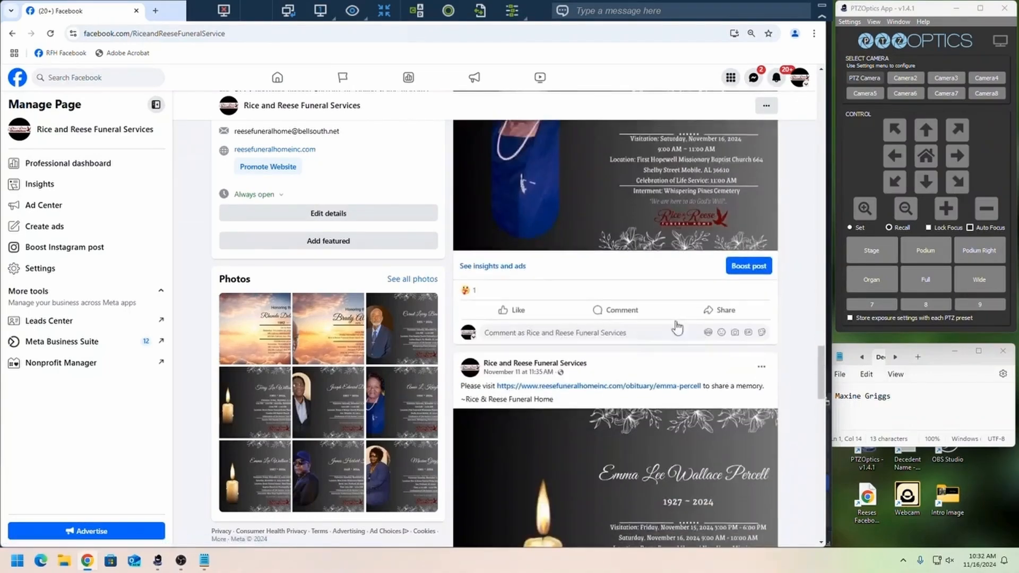
pyautogui.scroll(-15, 678, 326)
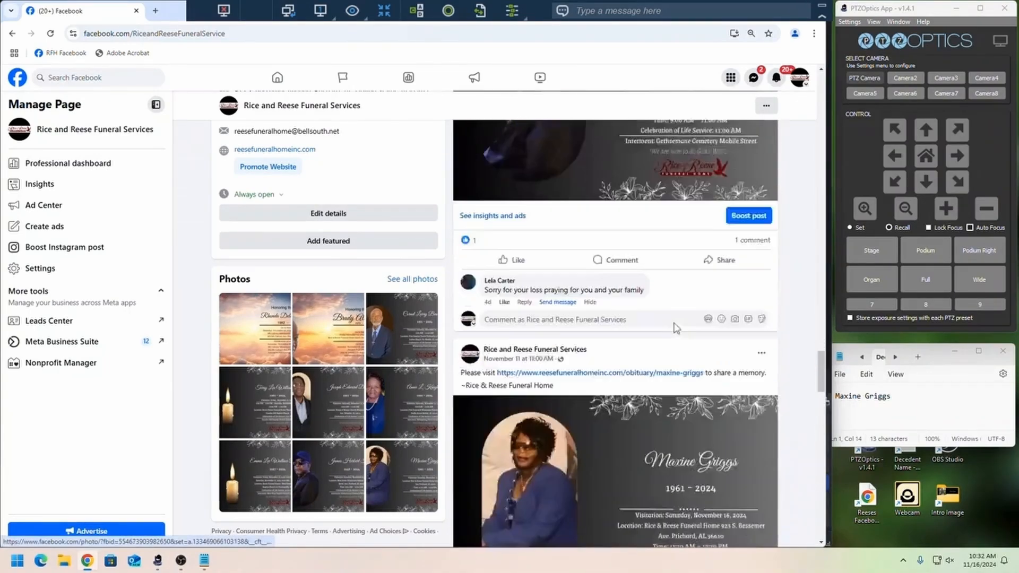
pyautogui.scroll(-2, 676, 329)
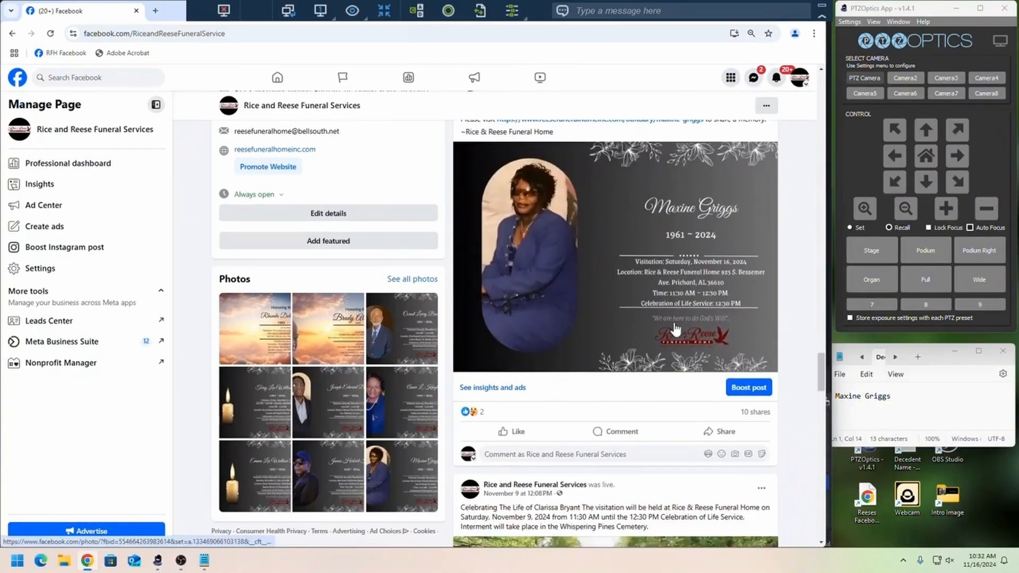
pyautogui.click(585, 257)
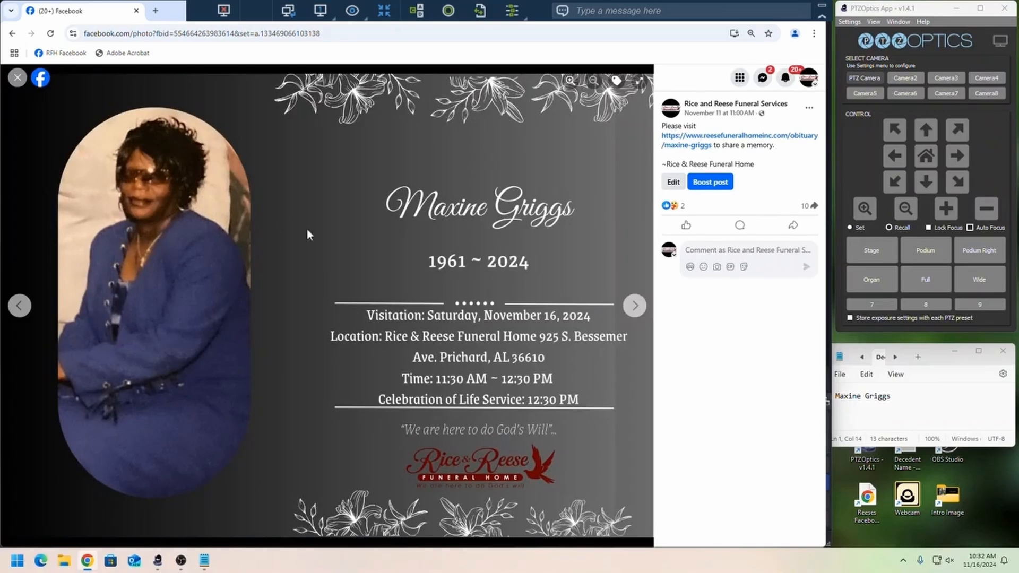
# - Save the decedent's announcement image to the Downloads folder as a JPEG named Intro Image
pyautogui.rightClick(370, 287)
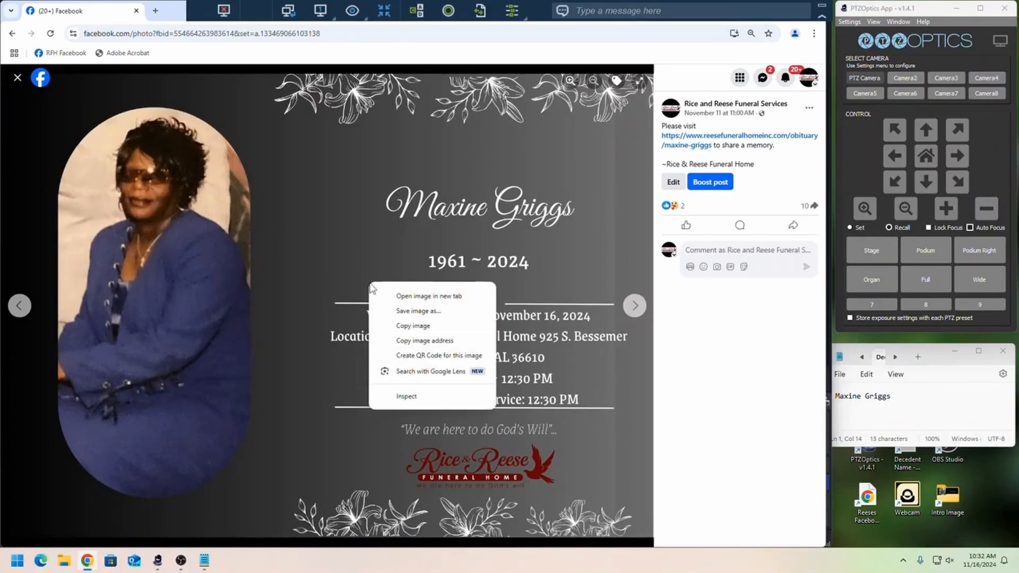
pyautogui.click(418, 311)
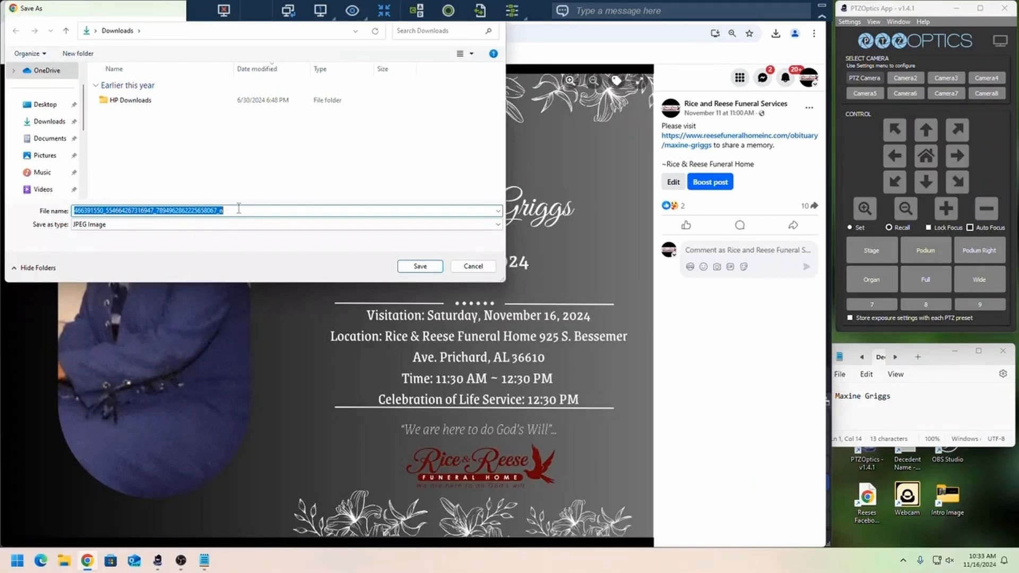
pyautogui.press('BackSpace')
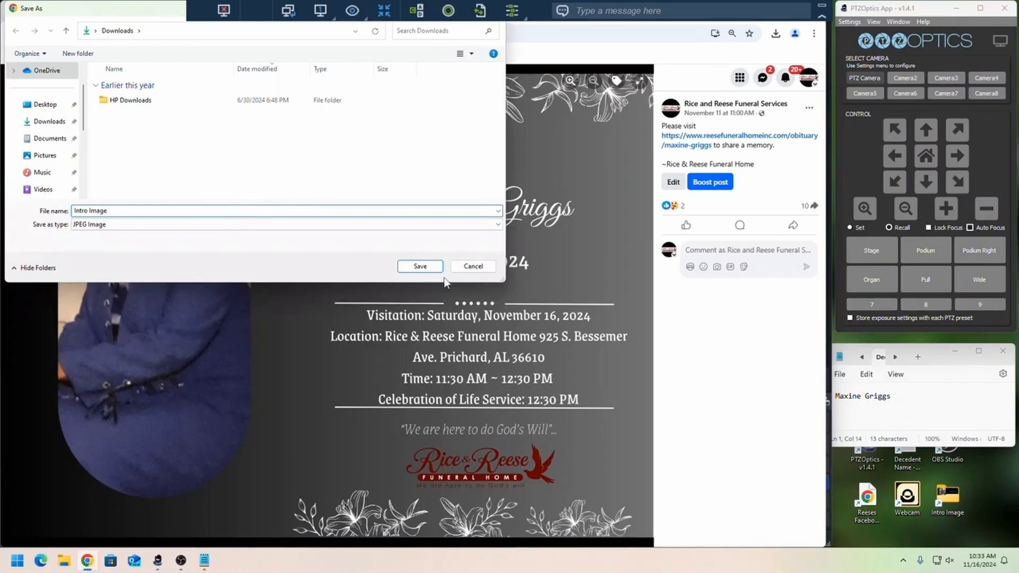
pyautogui.click(422, 268)
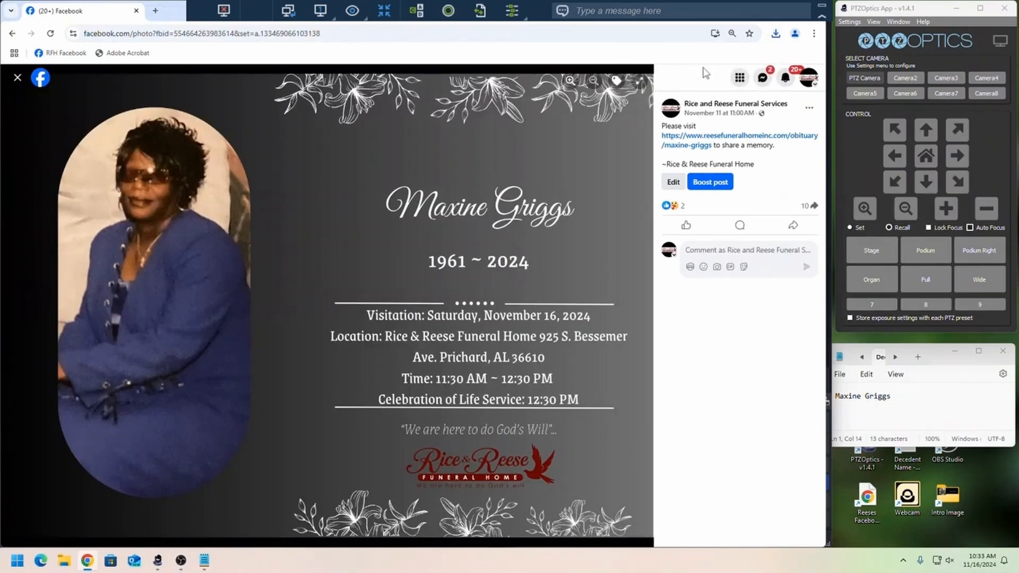
# - Collapse the remote session toolbar, then close the Facebook photo and the browser window
pyautogui.click(821, 17)
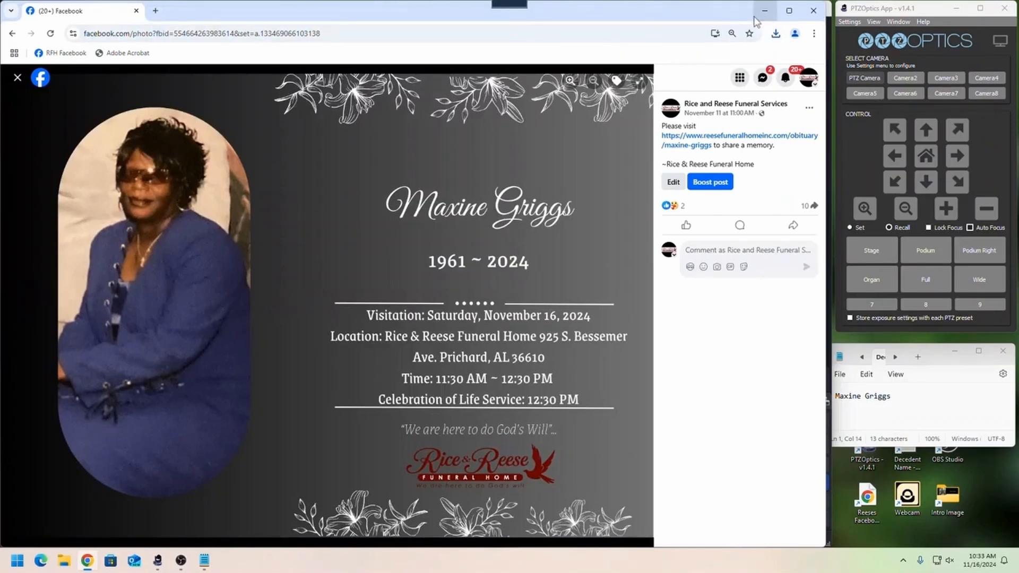
pyautogui.click(17, 78)
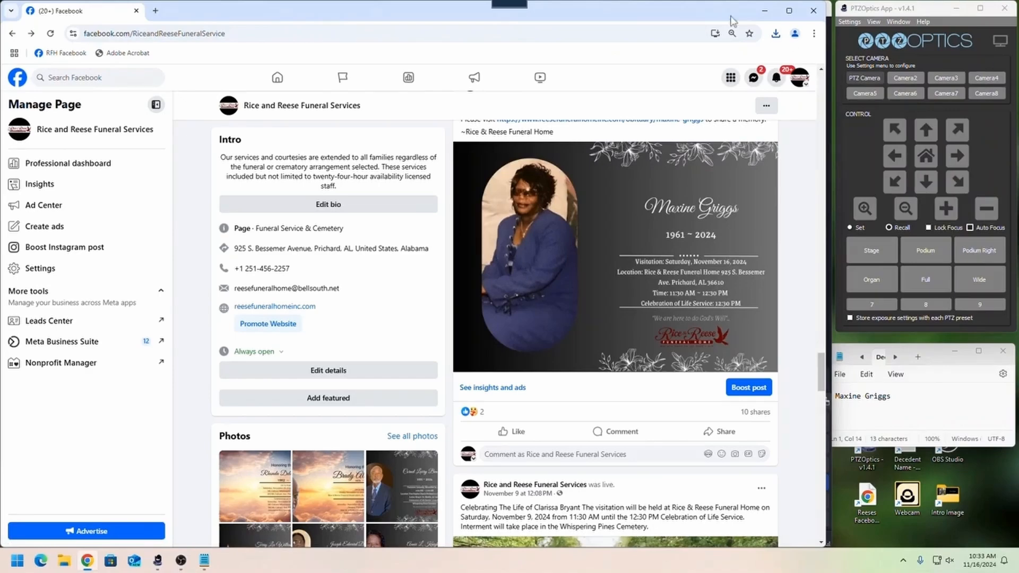
pyautogui.click(814, 17)
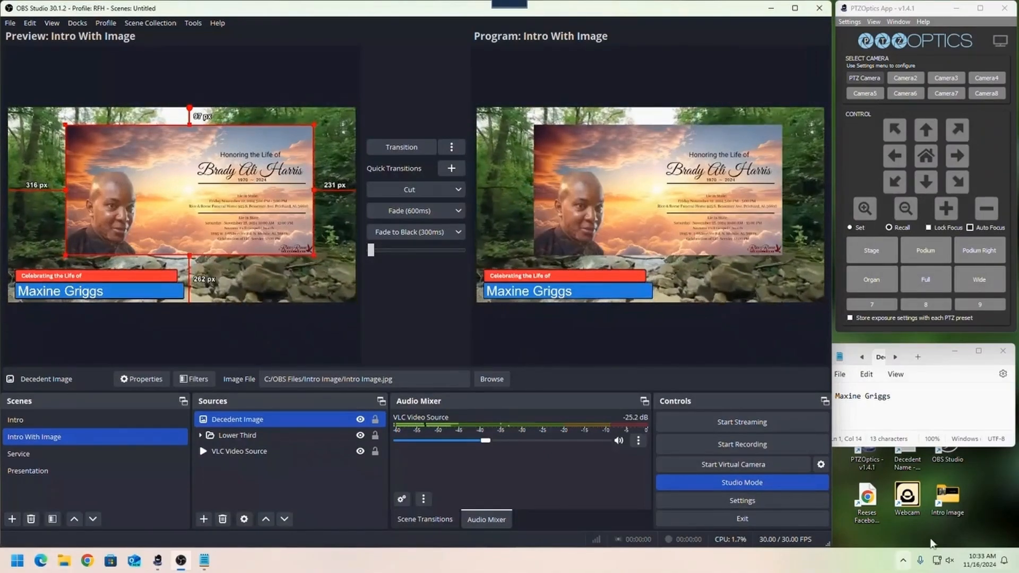
# - Open the Intro Image folder from the desktop, move its window clear of the preview, and copy the Intro Image file from Downloads
pyautogui.doubleClick(948, 496)
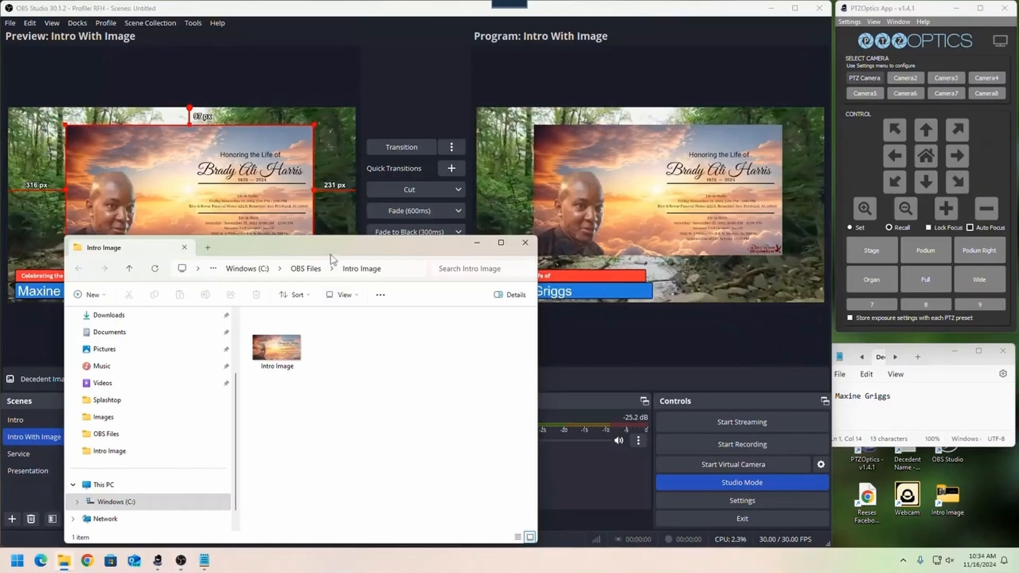
pyautogui.moveTo(330, 256)
pyautogui.mouseDown()
pyautogui.moveTo(647, 251)
pyautogui.moveTo(807, 214)
pyautogui.mouseUp()
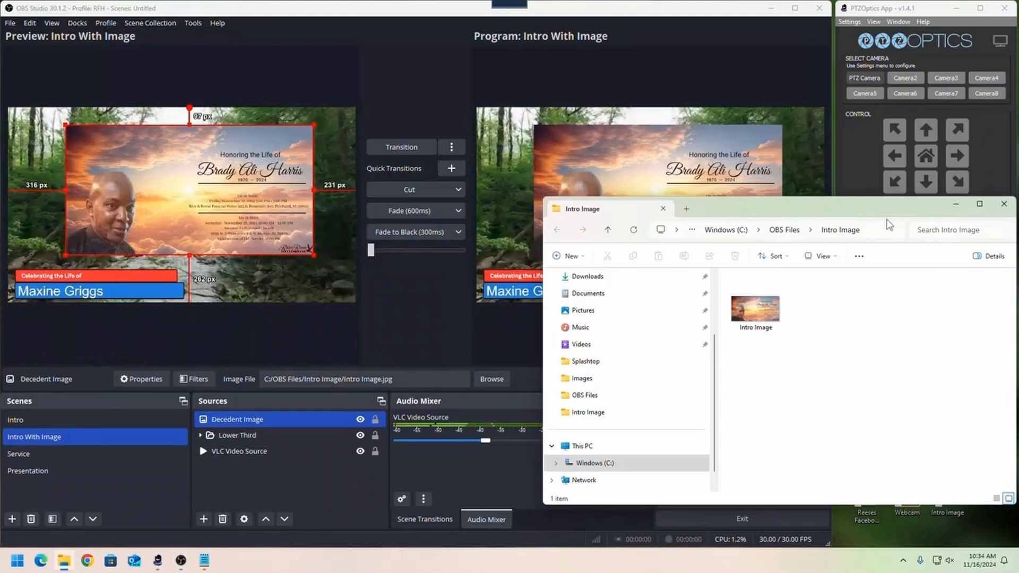
pyautogui.moveTo(63, 566)
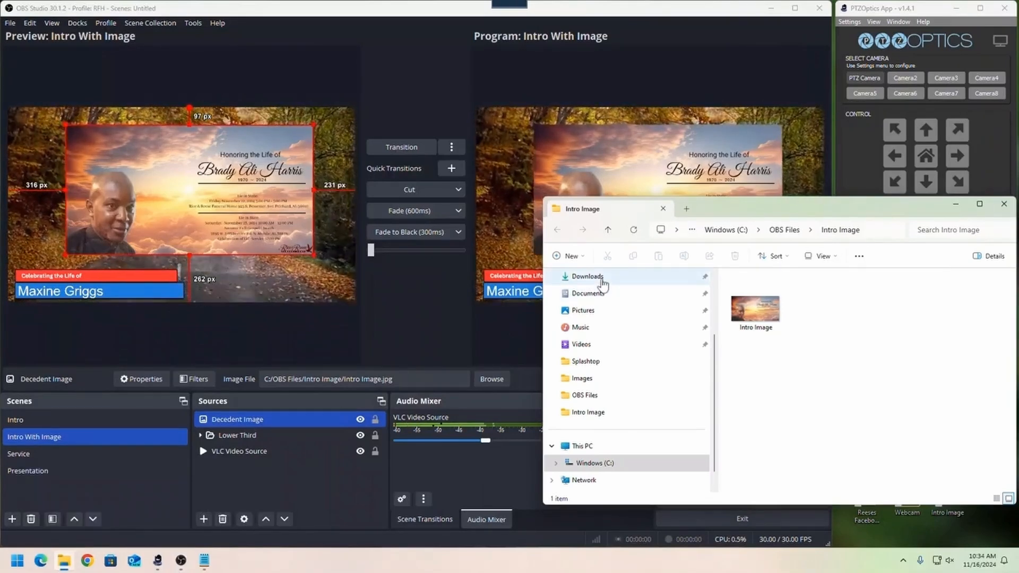
pyautogui.click(603, 280)
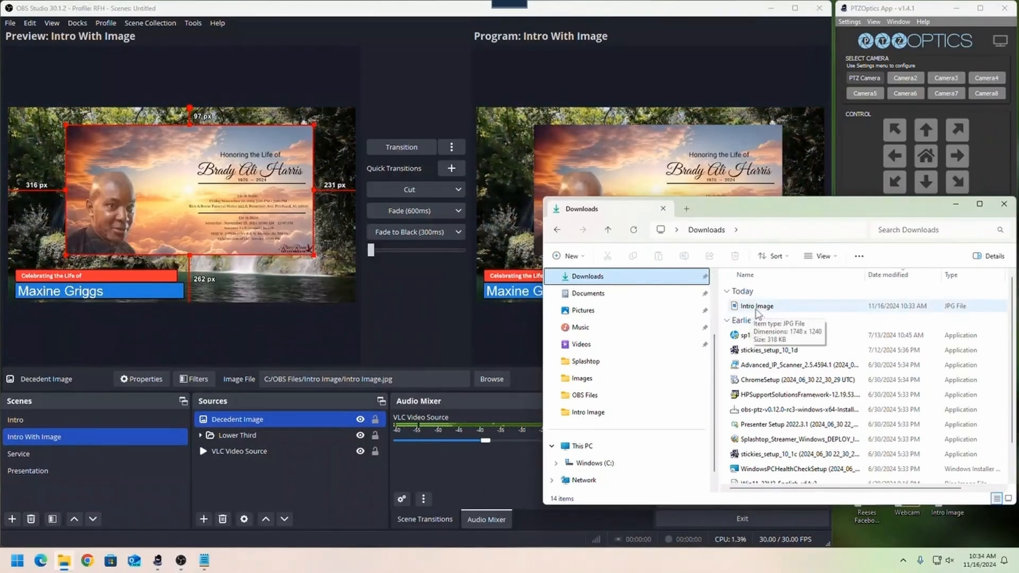
pyautogui.rightClick(756, 311)
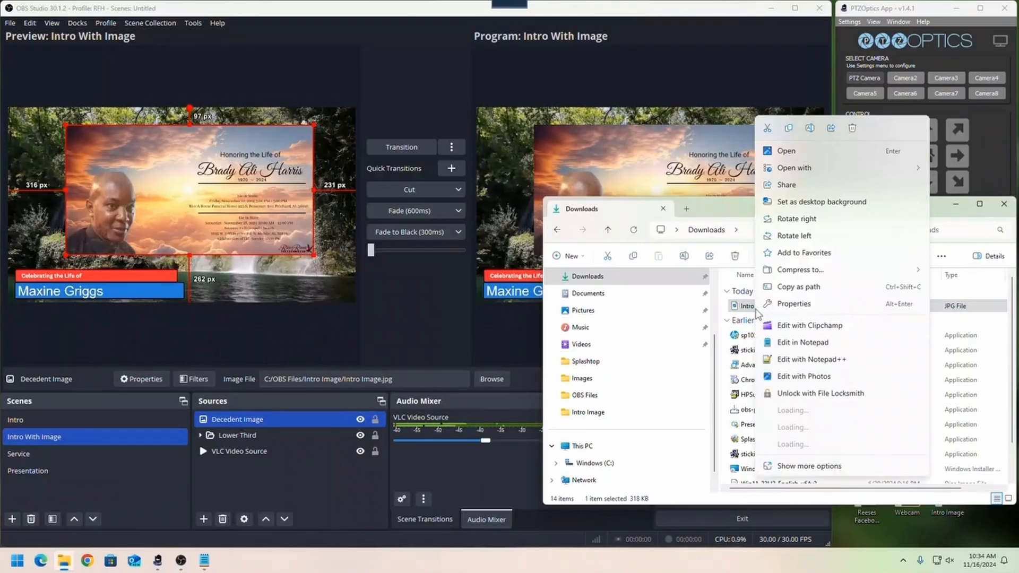
pyautogui.click(789, 130)
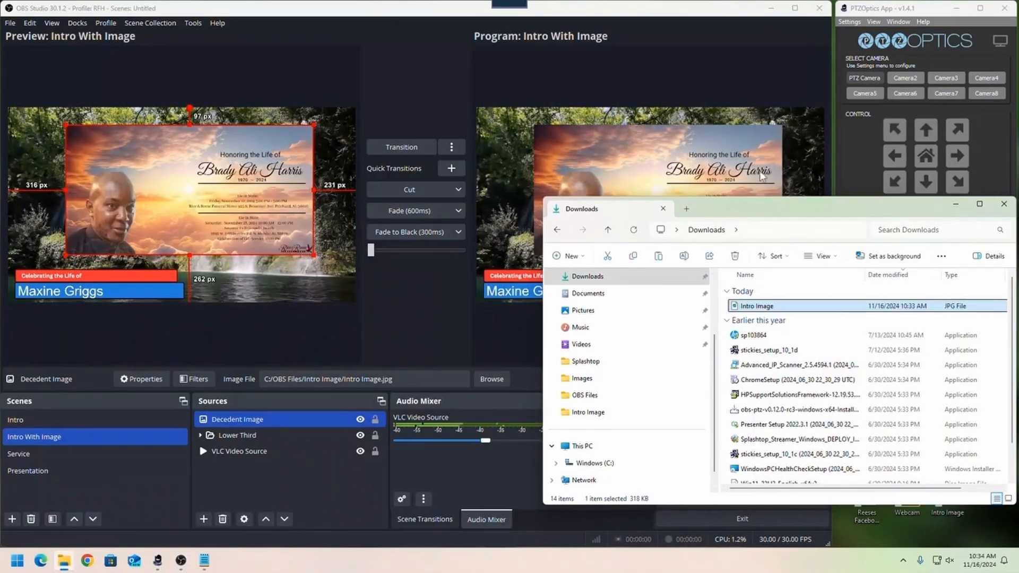
# - Paste the copied file into the OBS Files Intro Image folder, replacing the existing Intro Image.jpg
pyautogui.click(557, 232)
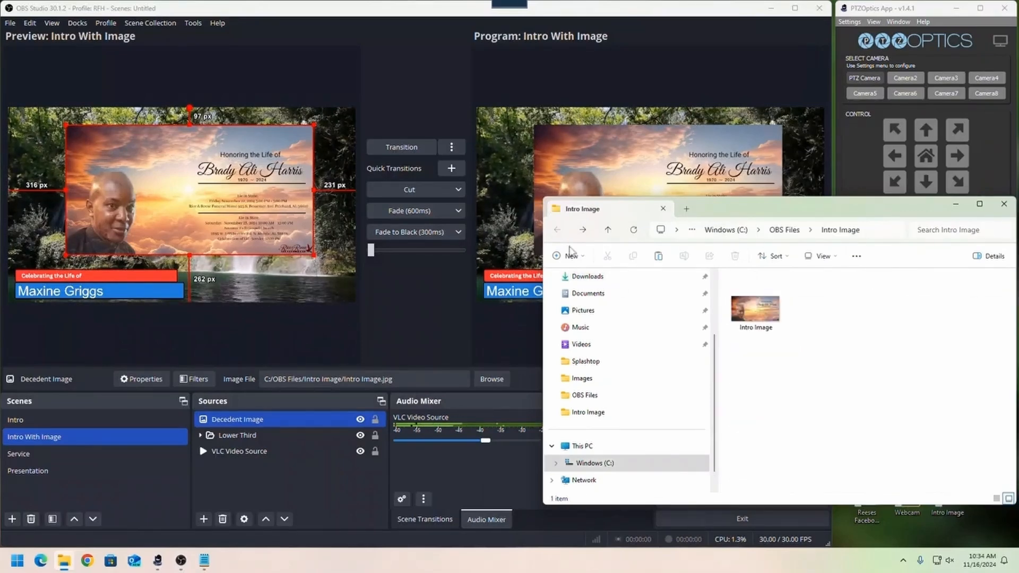
pyautogui.rightClick(767, 378)
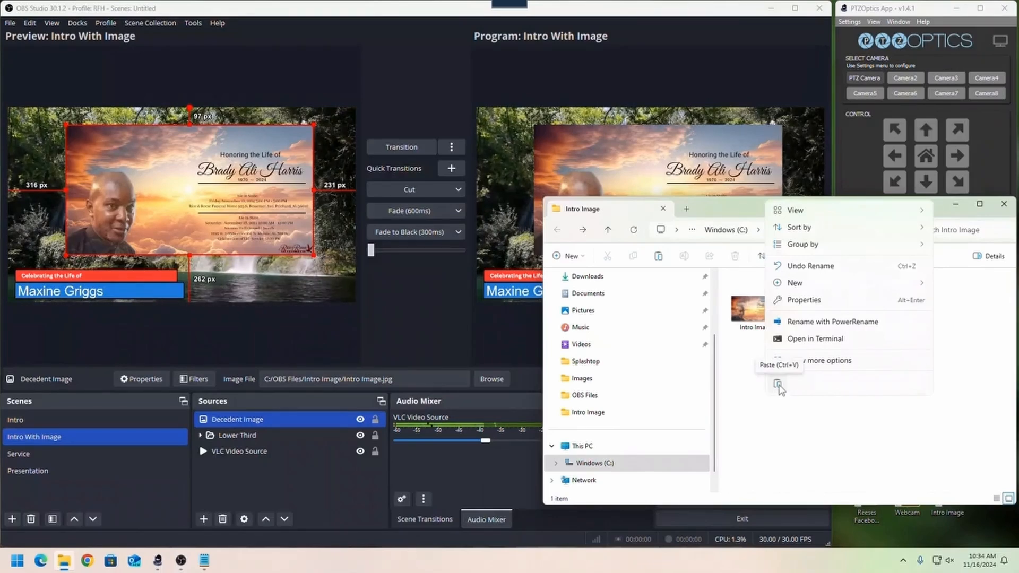
pyautogui.click(778, 383)
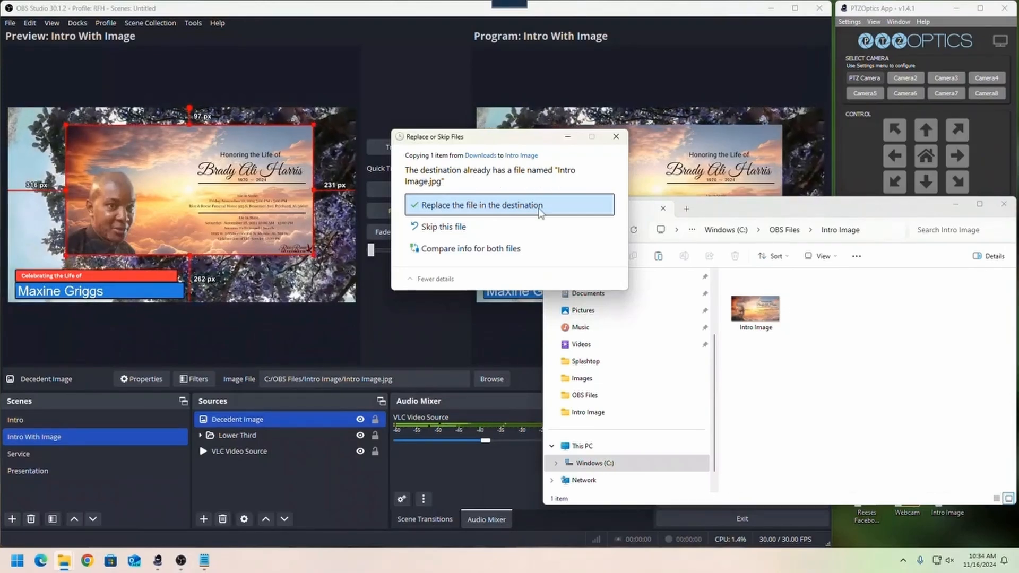
pyautogui.click(506, 211)
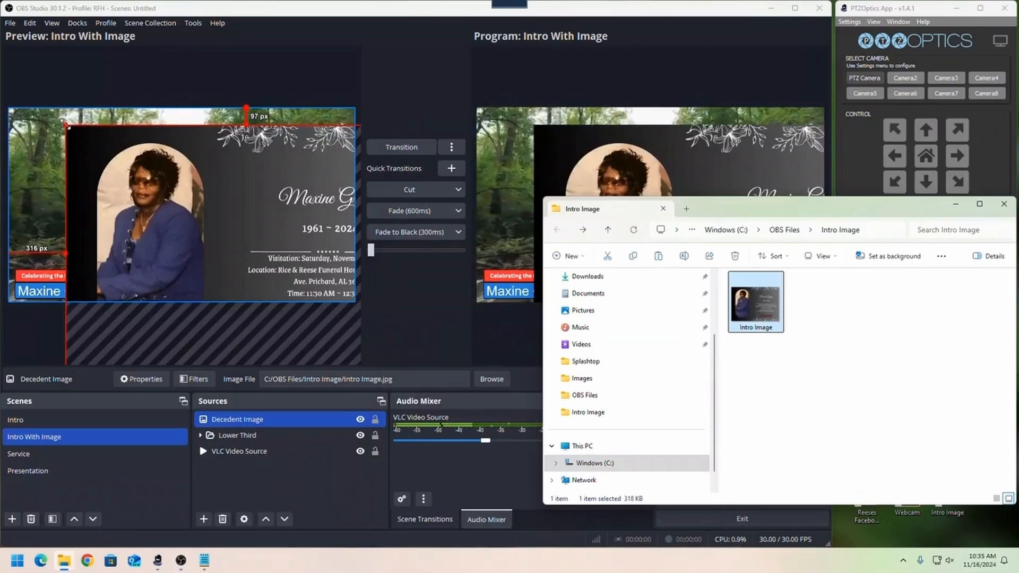
# - Shrink the Decedent Image to cover the logo in OBS Studio, about 437 px from the left and 74 px from the top, and transition it live
pyautogui.moveTo(65, 125); pyautogui.dragTo(185, 210)
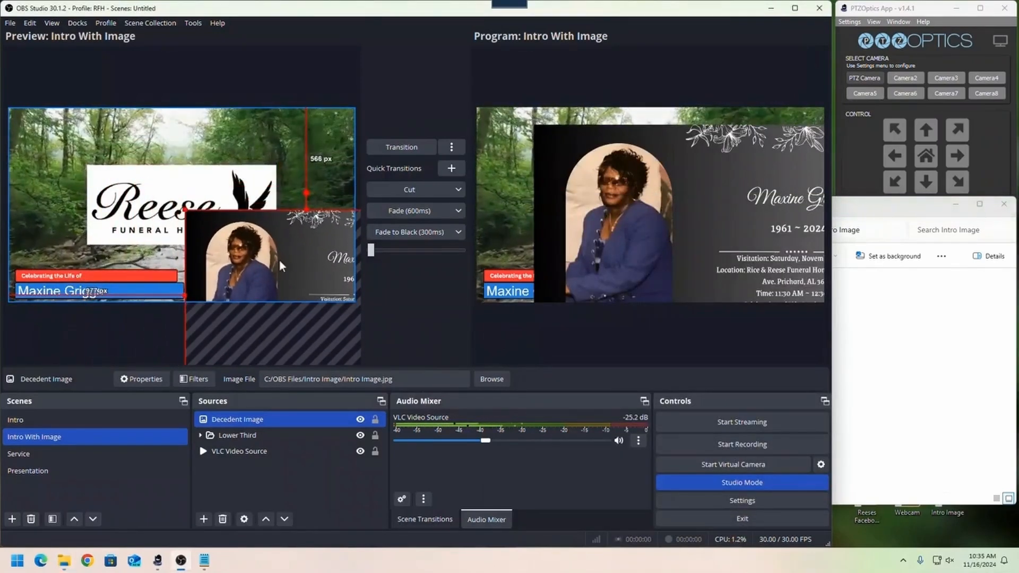
pyautogui.moveTo(271, 251); pyautogui.dragTo(150, 157)
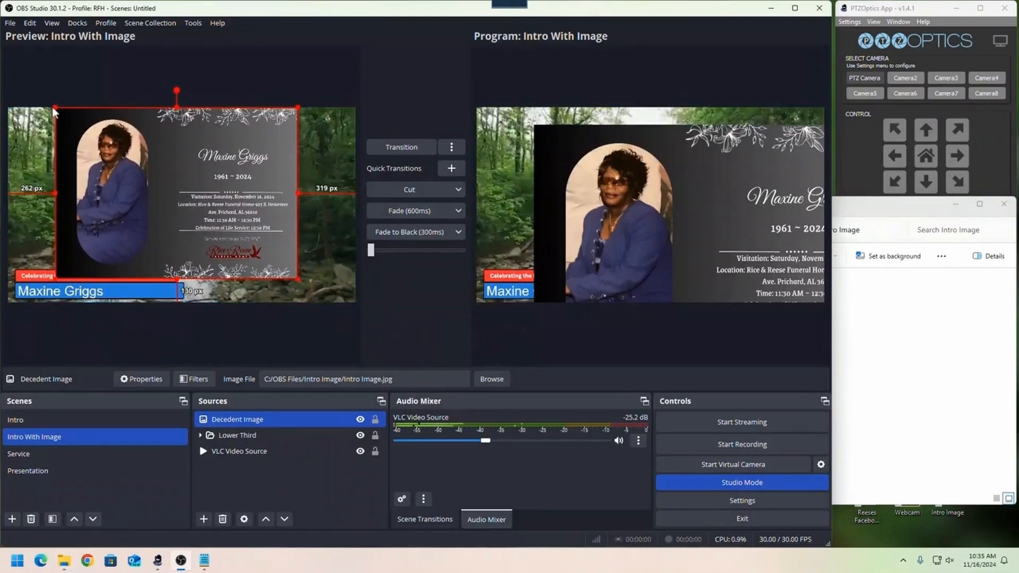
pyautogui.moveTo(55, 107); pyautogui.dragTo(90, 132)
pyautogui.moveTo(212, 214); pyautogui.dragTo(201, 209)
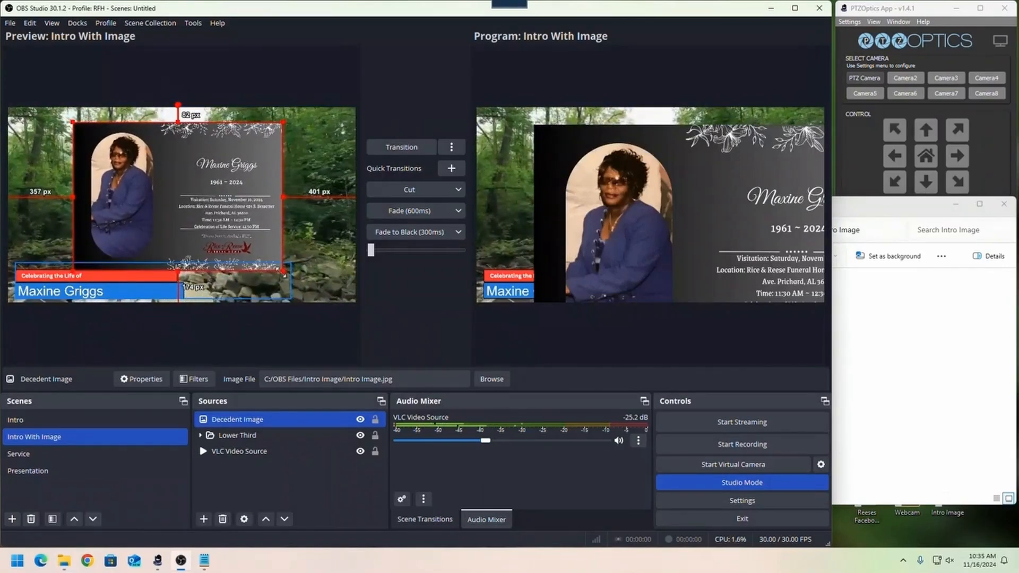
pyautogui.moveTo(286, 275); pyautogui.dragTo(274, 264)
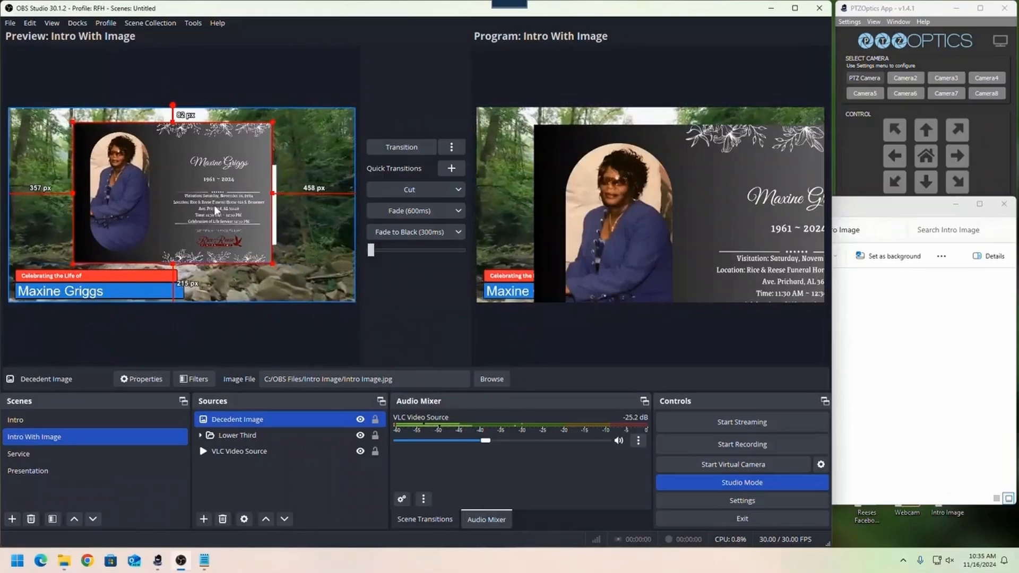
pyautogui.moveTo(215, 205); pyautogui.dragTo(228, 205)
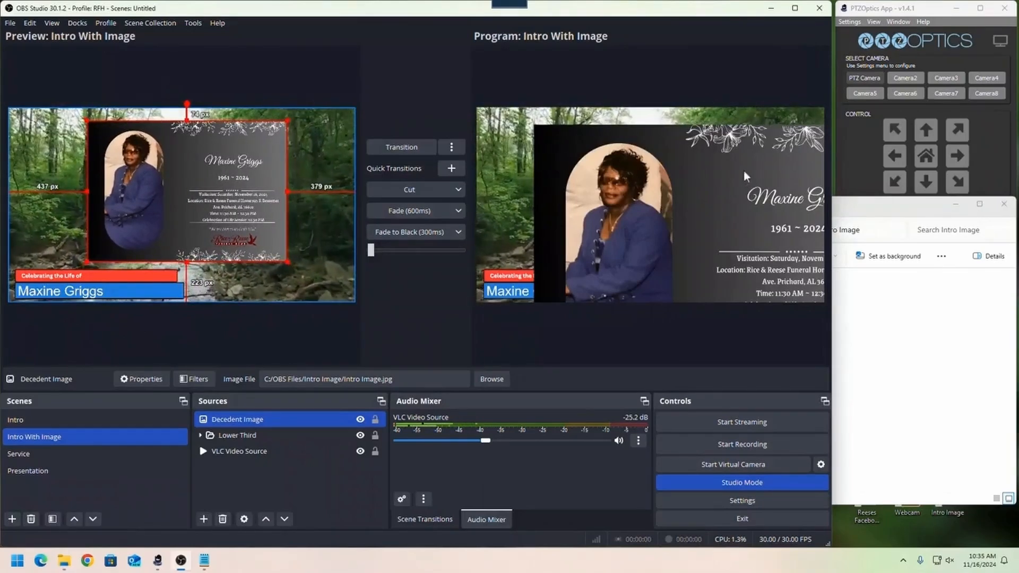
pyautogui.click(390, 146)
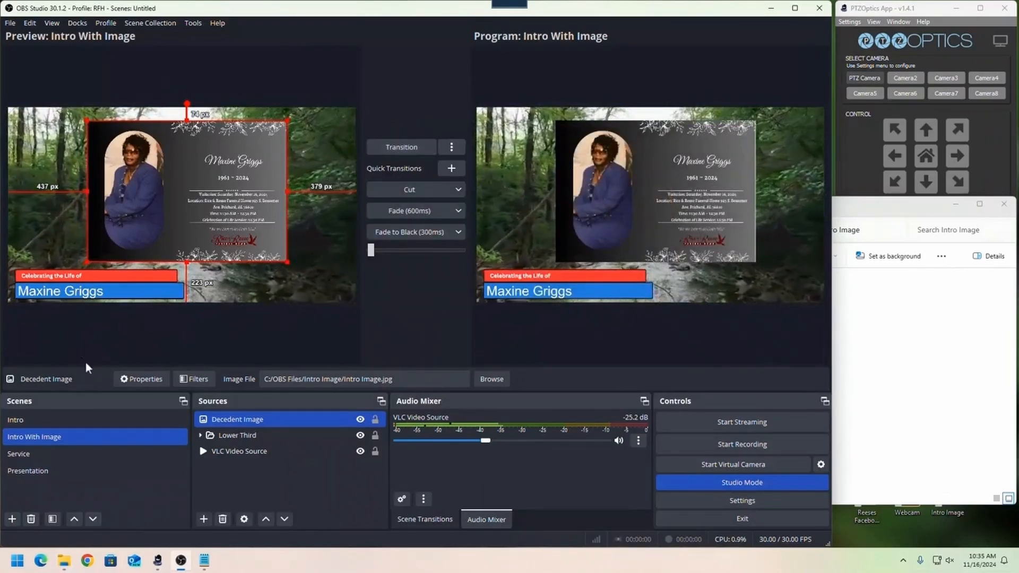
# - Compare the Intro and Intro With Image scenes in the preview and transition Intro to the program output
pyautogui.click(104, 424)
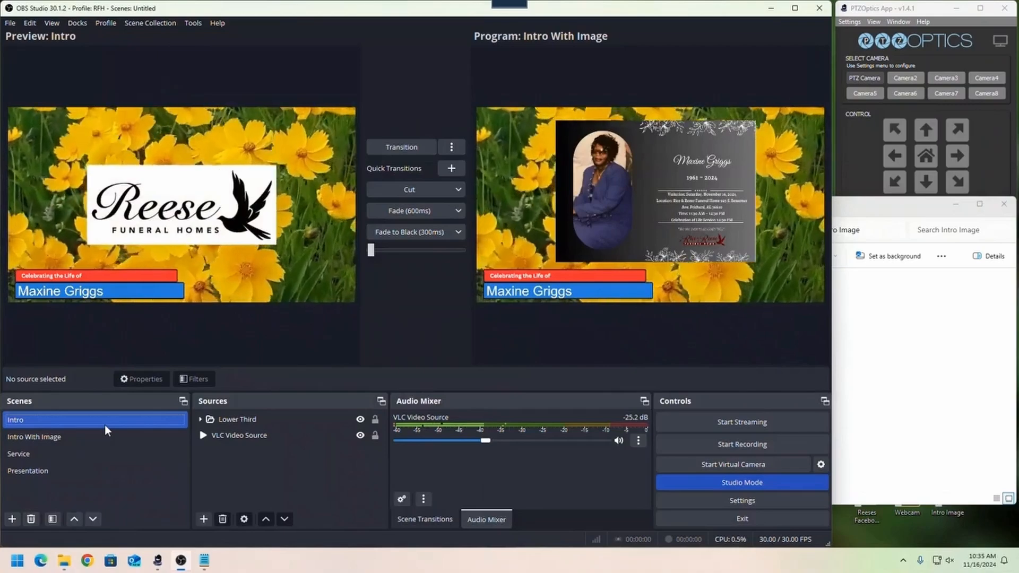
pyautogui.click(100, 439)
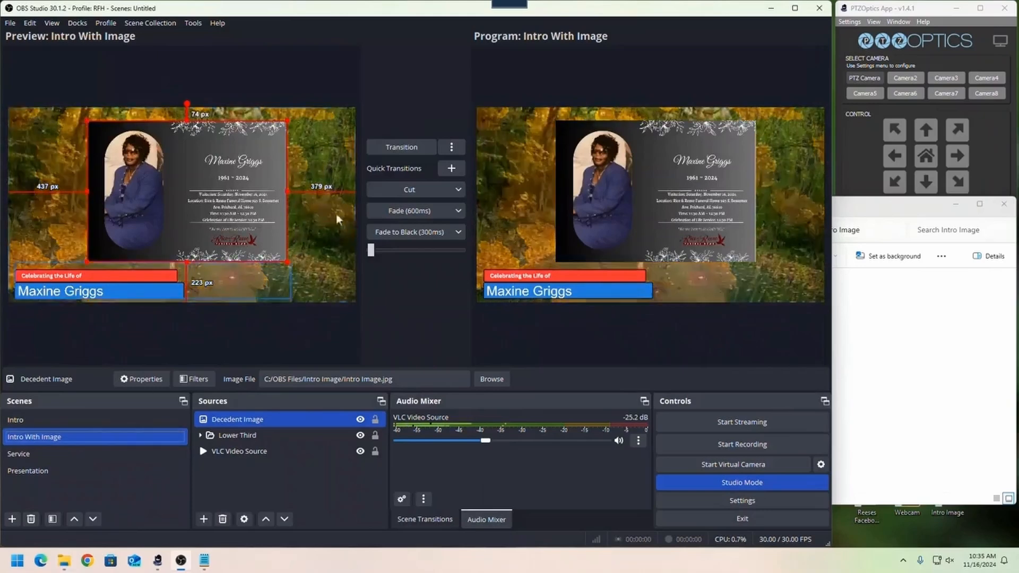
pyautogui.click(56, 419)
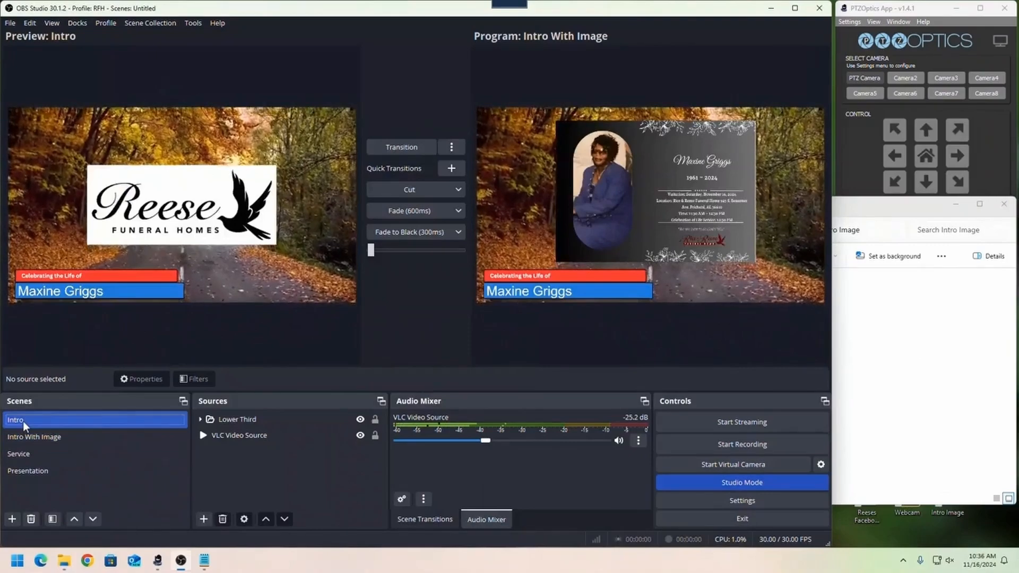
pyautogui.click(396, 148)
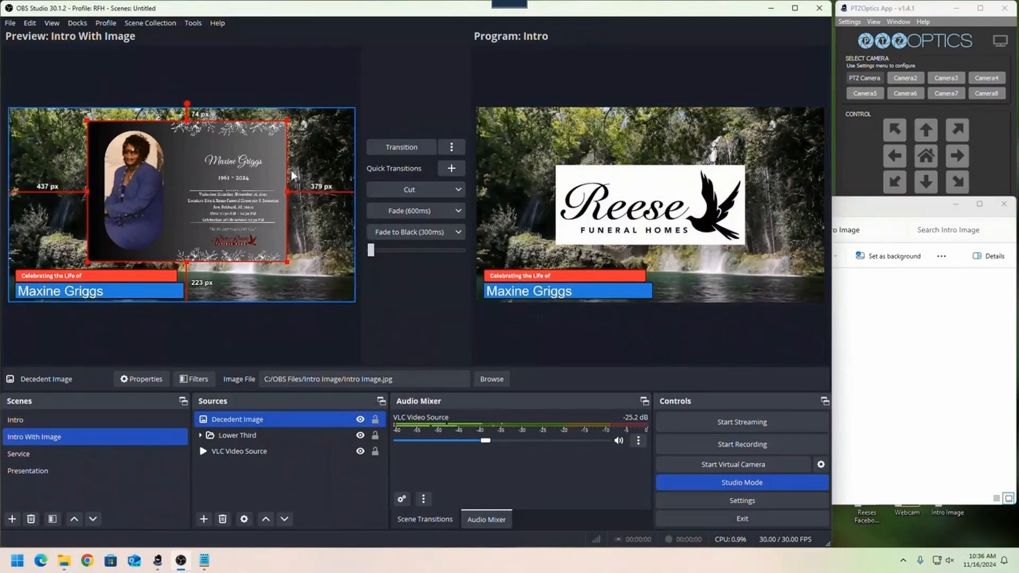
# - Transition the Intro With Image scene to the program output and load the Service scene into the preview
pyautogui.click(409, 146)
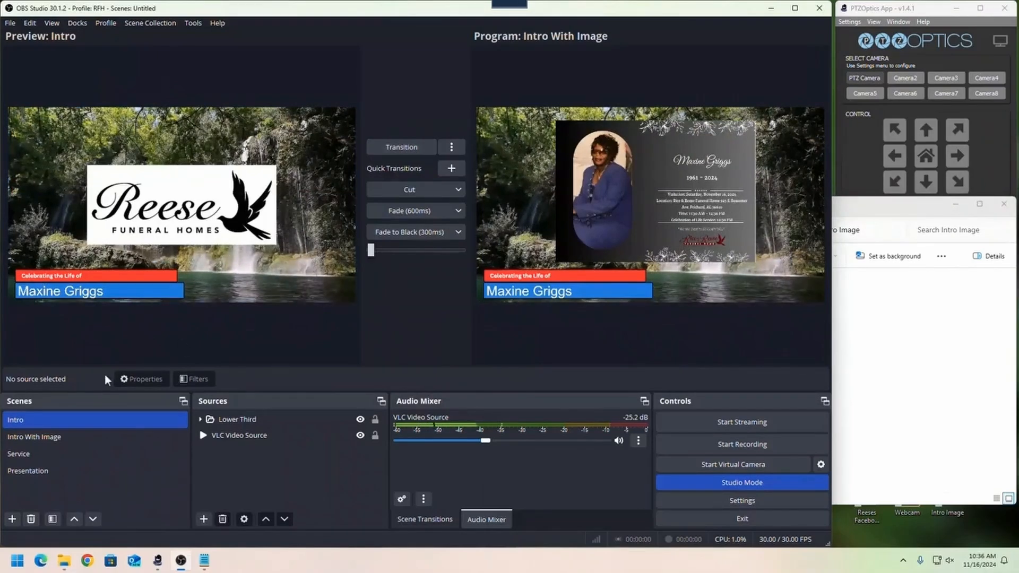
pyautogui.click(10, 438)
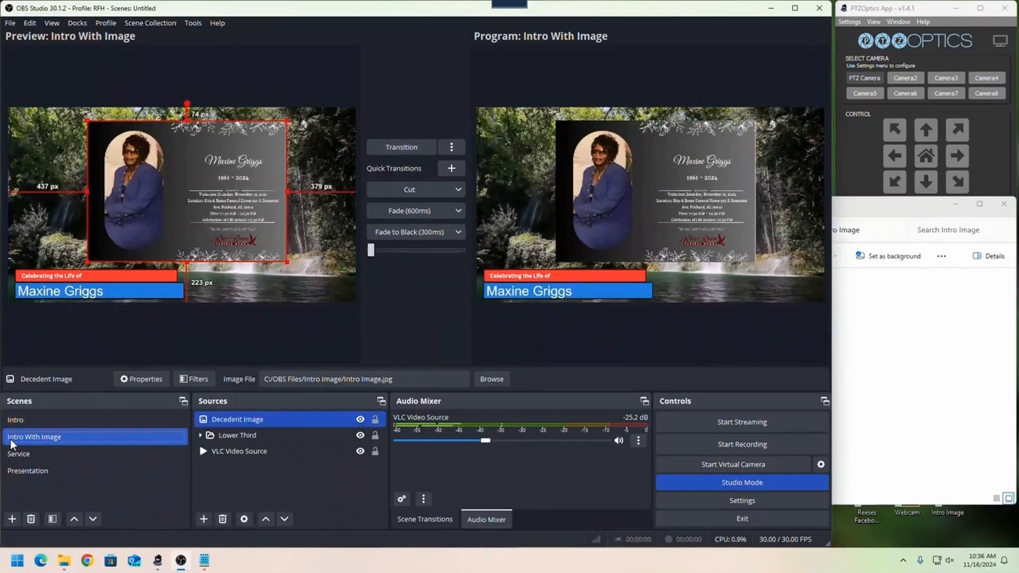
pyautogui.click(13, 455)
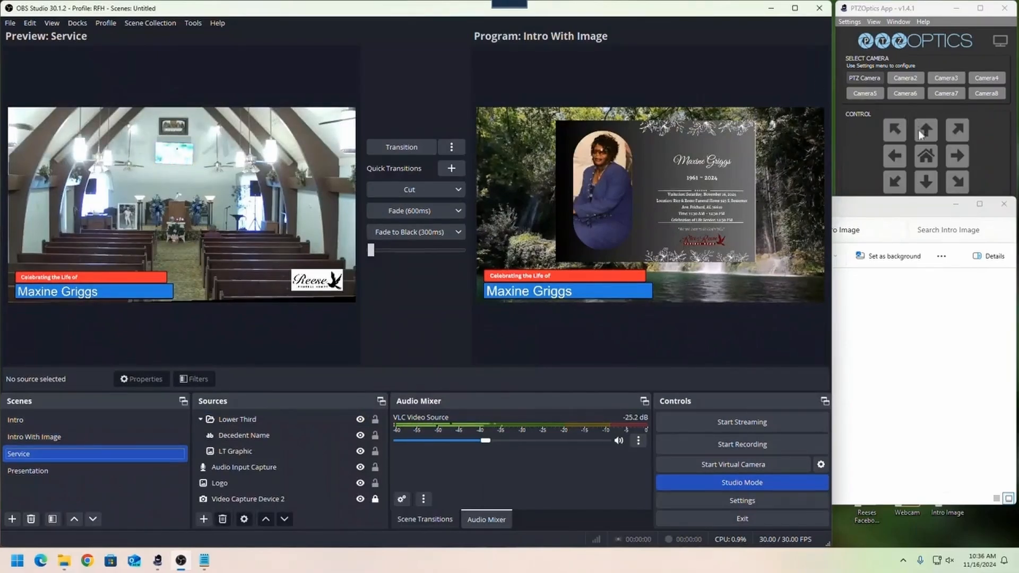
# - Recall the camera's Full preset in the PTZOptics app and transition the Service scene live in OBS Studio
pyautogui.click(865, 146)
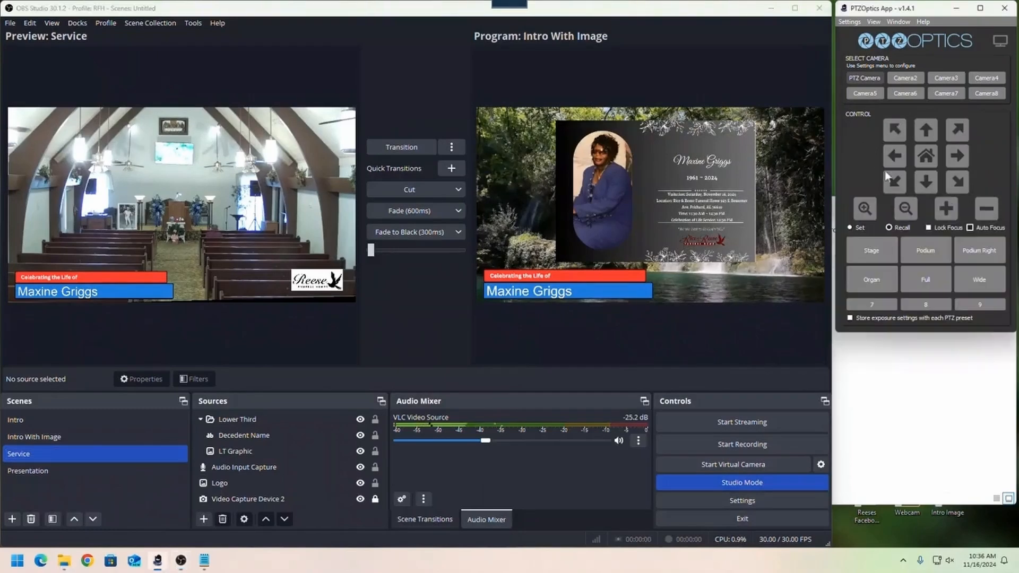
pyautogui.click(884, 277)
pyautogui.click(926, 279)
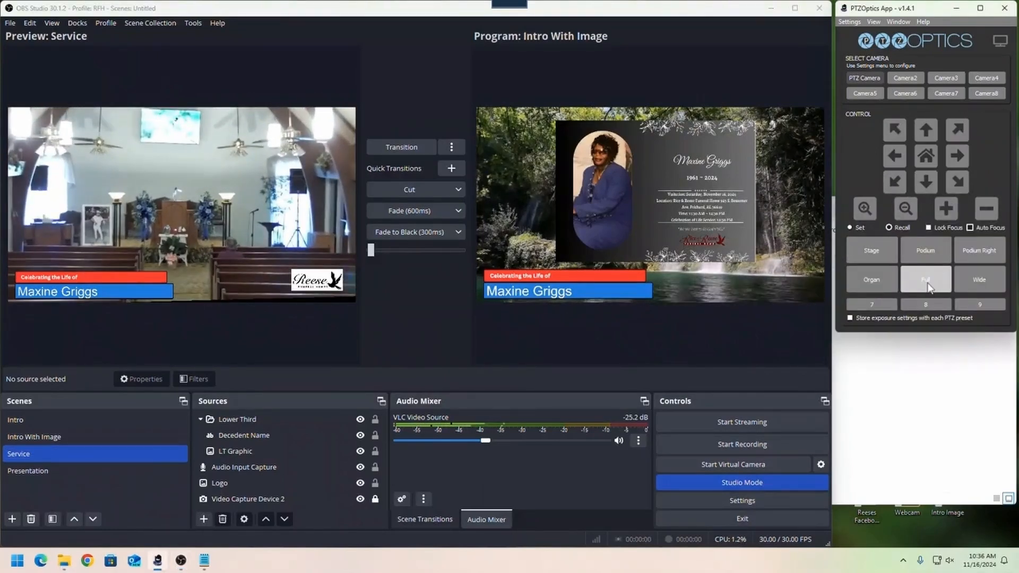
pyautogui.click(400, 150)
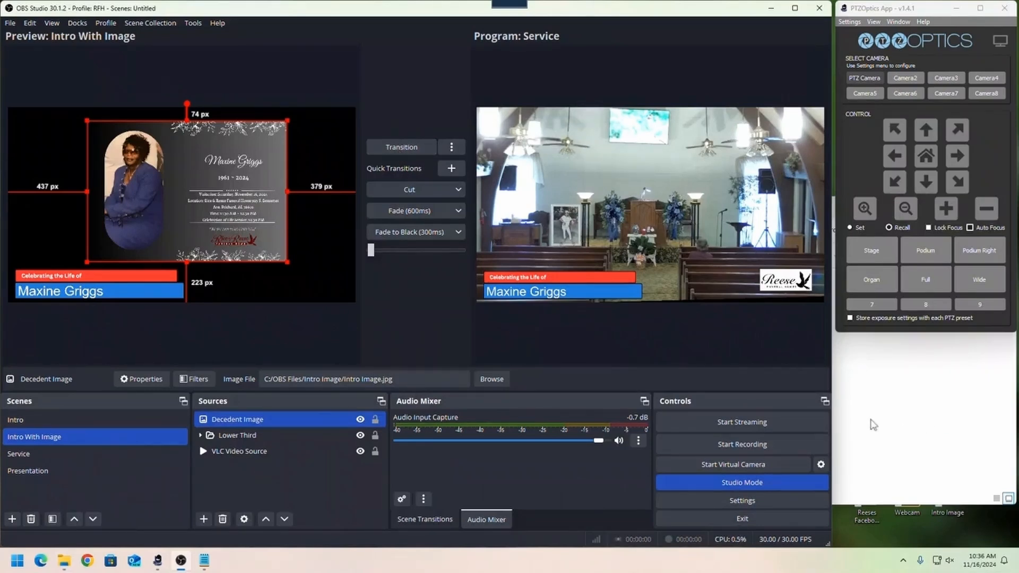
# - Minimize the Intro Image folder window and open Facebook Live Producer from the Reeses Facebook desktop shortcut
pyautogui.click(948, 462)
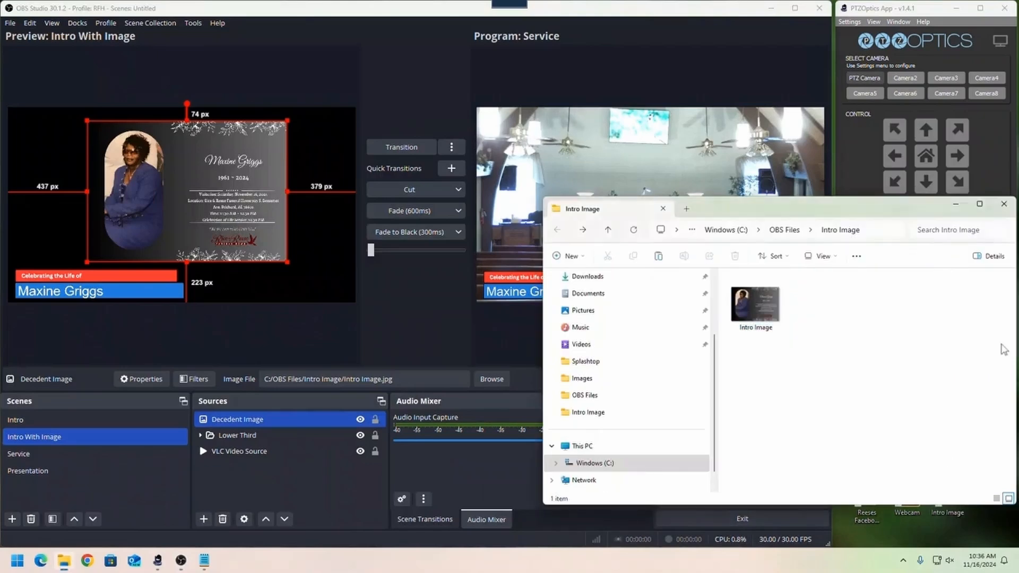
pyautogui.click(958, 205)
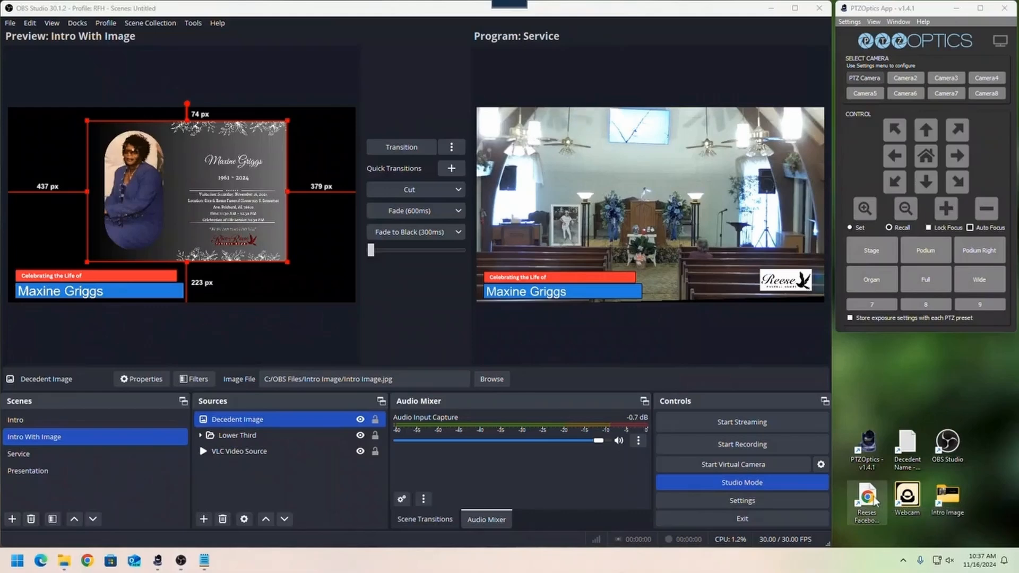
pyautogui.doubleClick(872, 499)
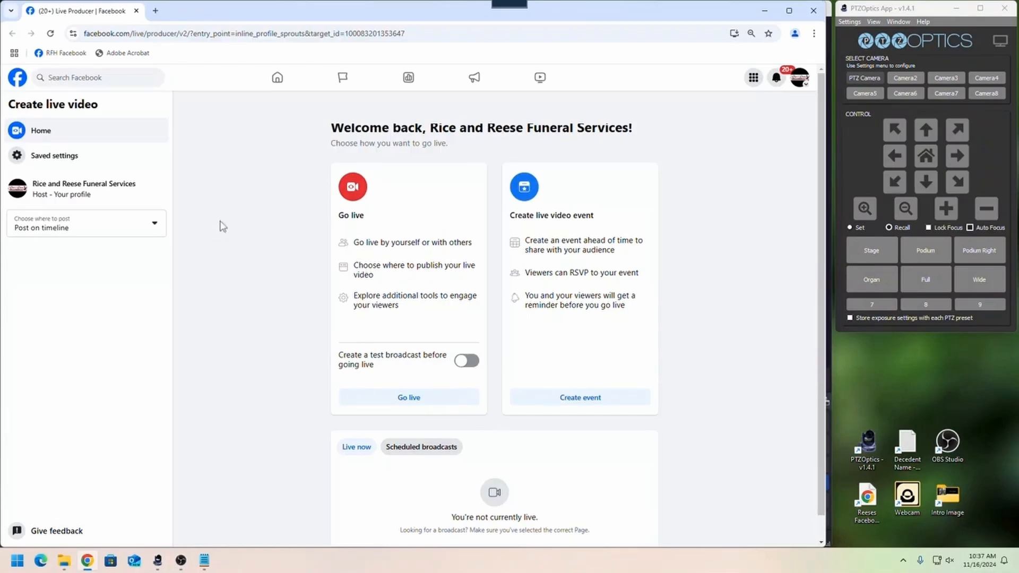
# - Start a Go live setup in Facebook Live Producer and dismiss its three tips
pyautogui.click(418, 409)
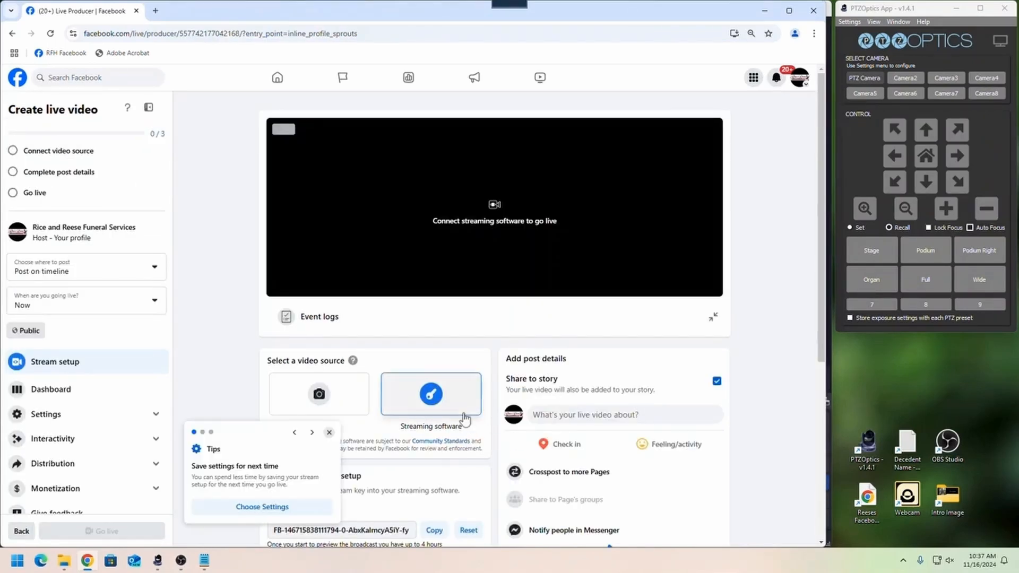
pyautogui.click(329, 433)
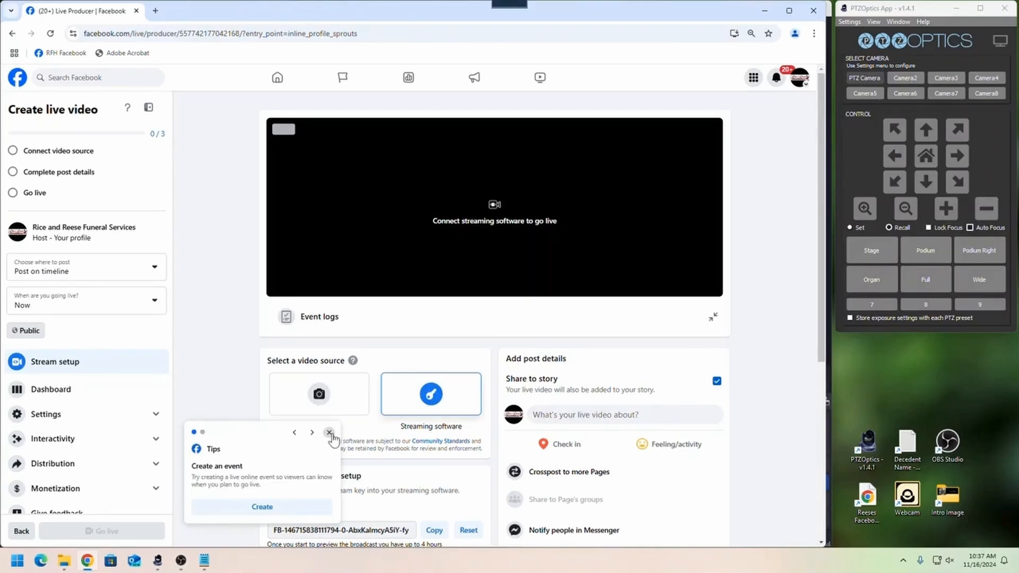
pyautogui.click(330, 433)
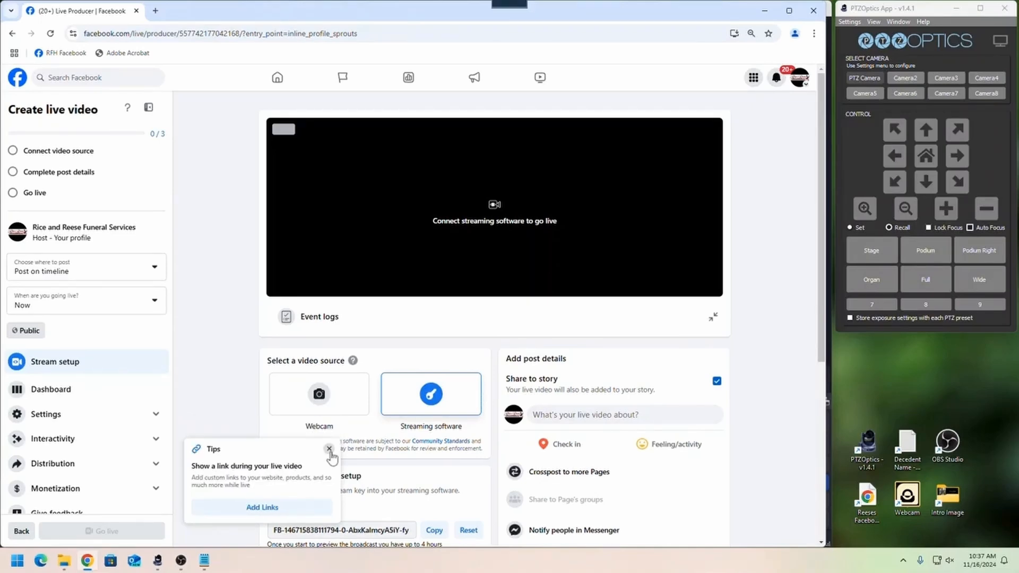
pyautogui.click(329, 450)
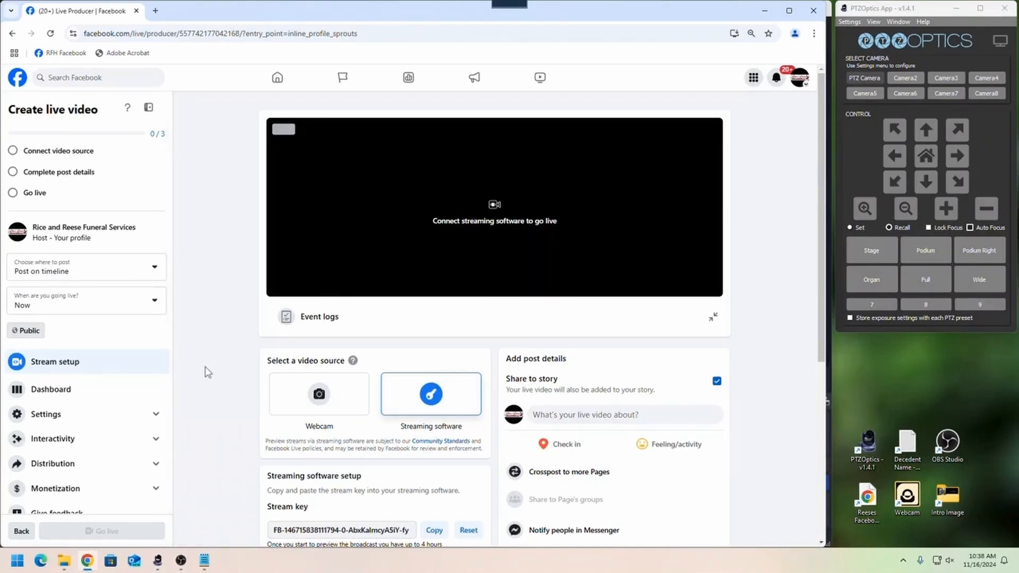
# - Expand the Advanced Settings of the streaming software setup and go to the Connect video source stage
pyautogui.scroll(-2, 381, 422)
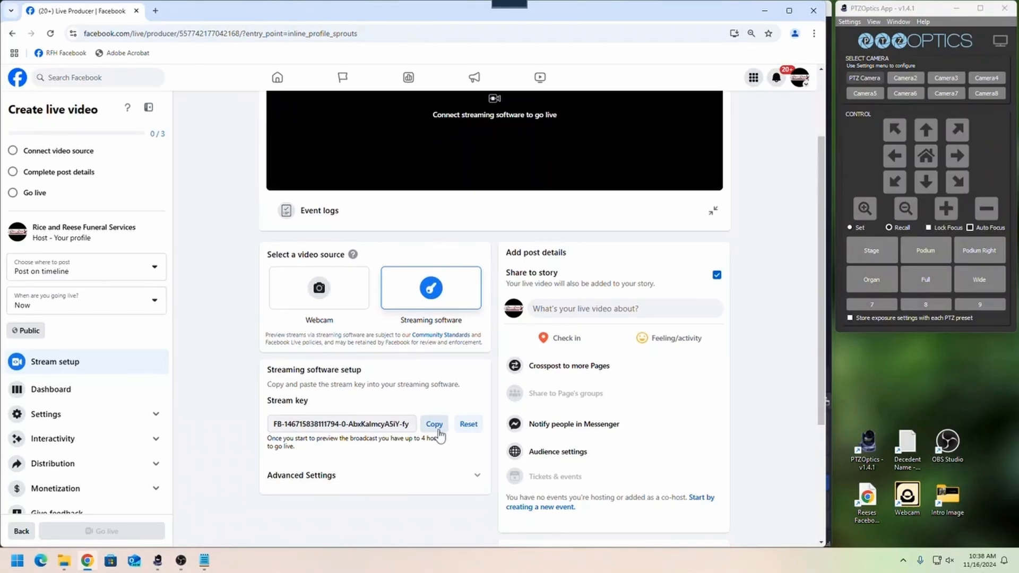
pyautogui.click(342, 488)
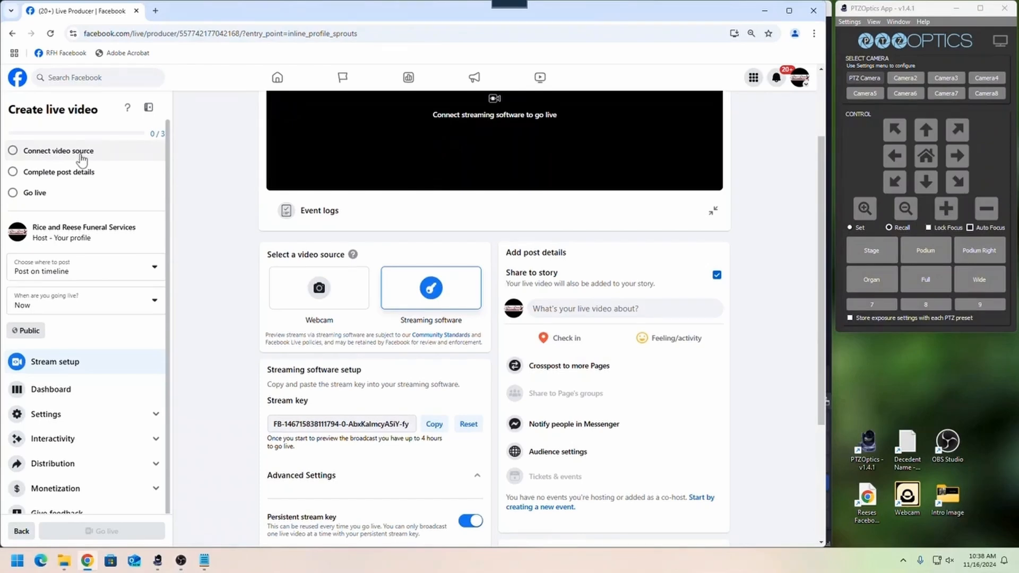
pyautogui.click(52, 154)
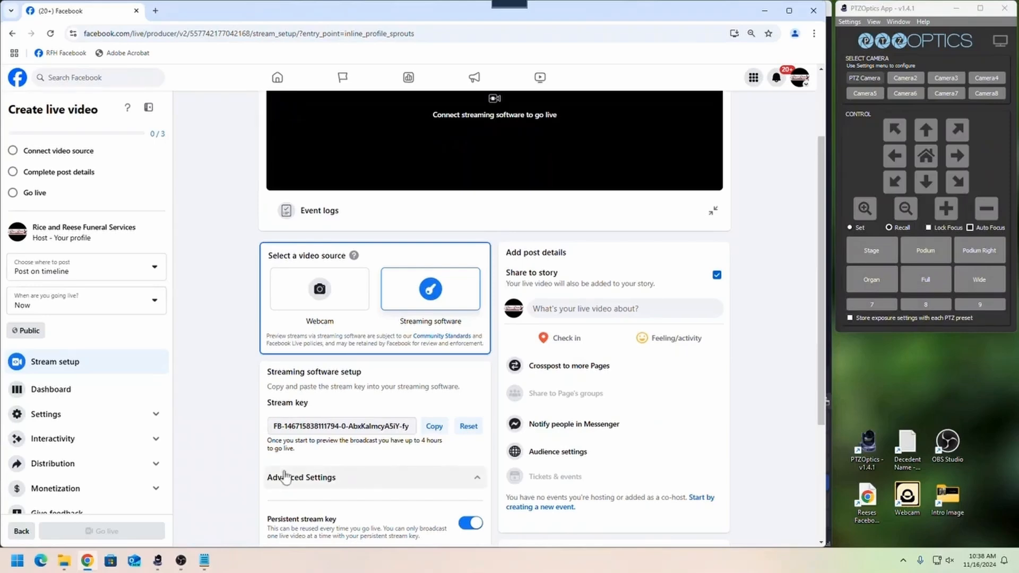
# - Start streaming in OBS Studio and check the incoming video on the Facebook live setup page in Chrome
pyautogui.click(181, 566)
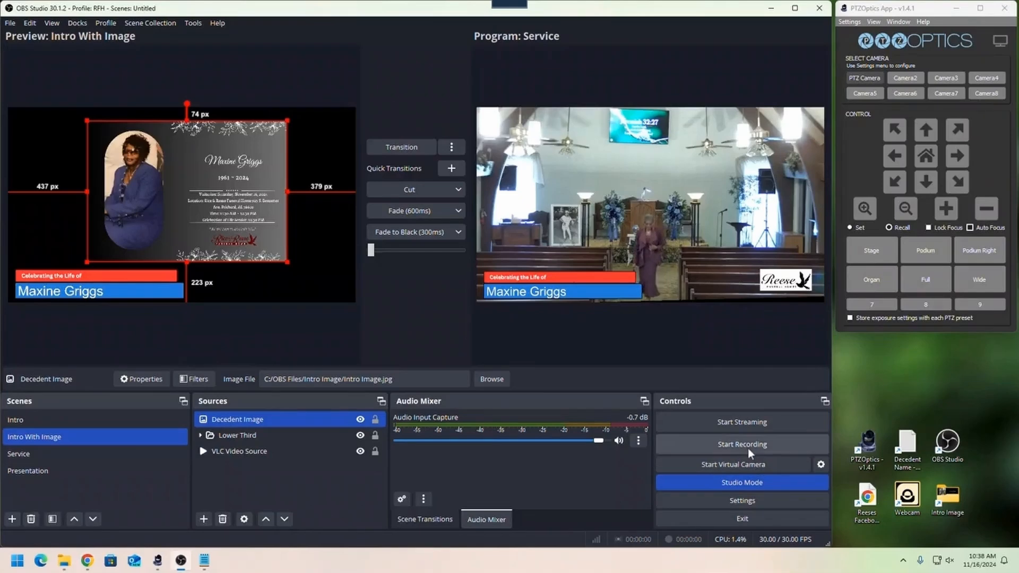
pyautogui.click(753, 422)
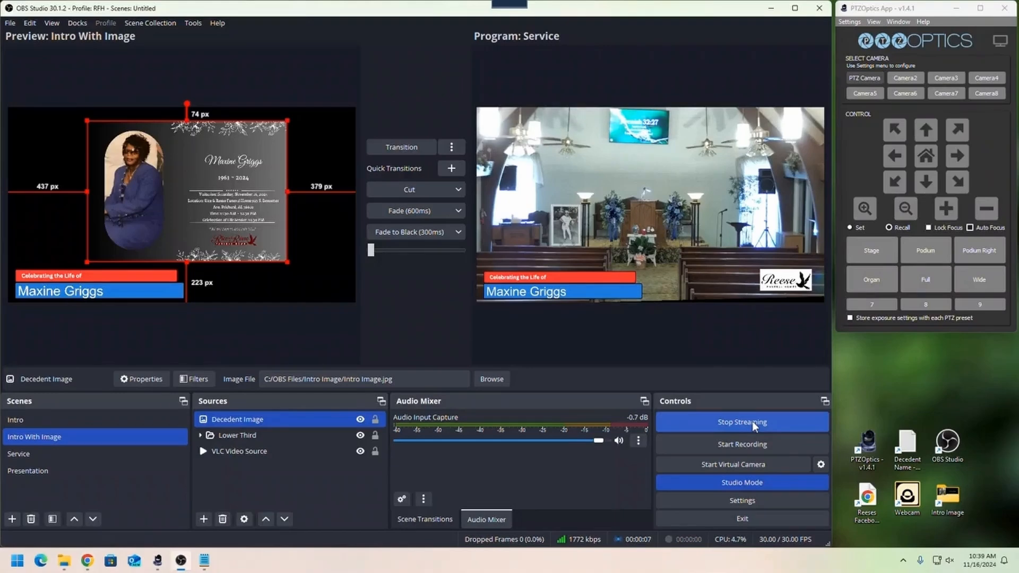
pyautogui.click(88, 565)
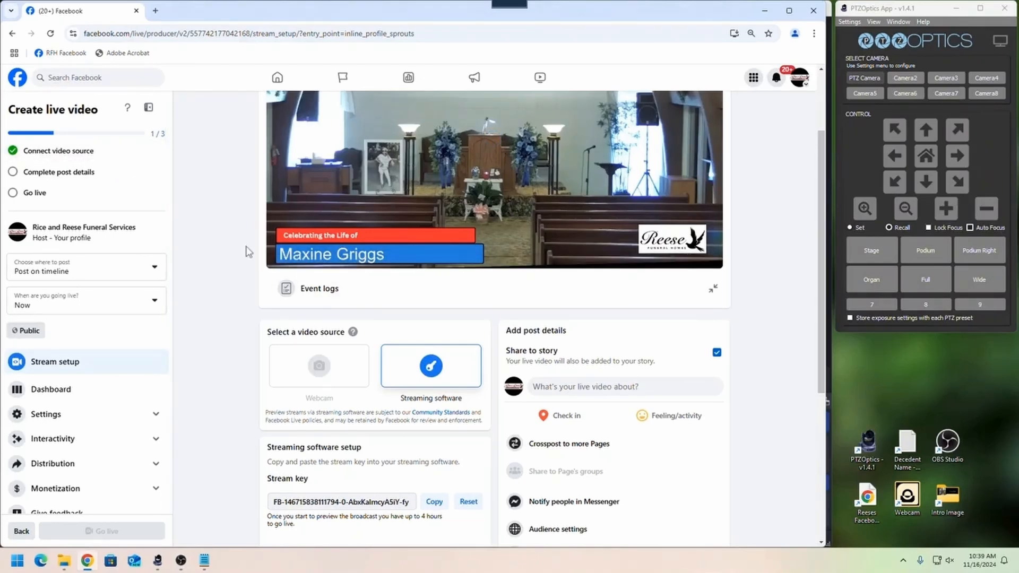
pyautogui.scroll(2, 248, 252)
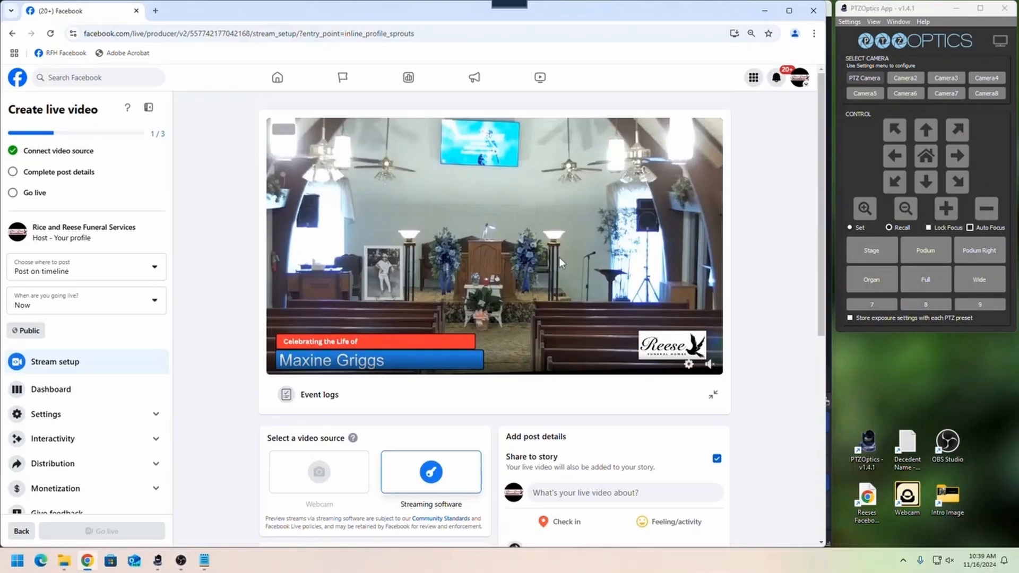
pyautogui.scroll(-2, 559, 257)
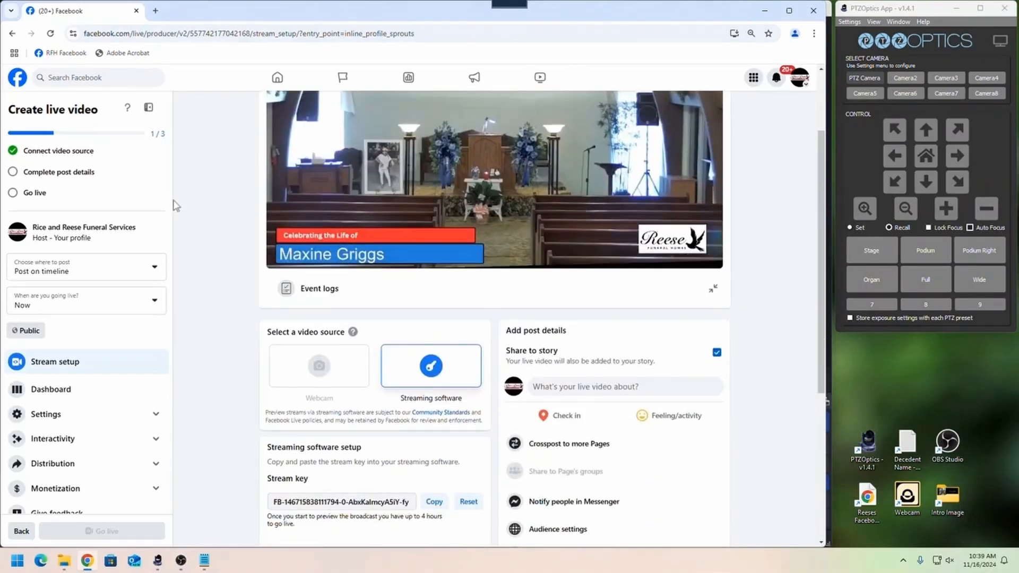
# - Go to the post details and paste "Celebrating the Life of" with the decedent's full name as the post title
pyautogui.click(65, 180)
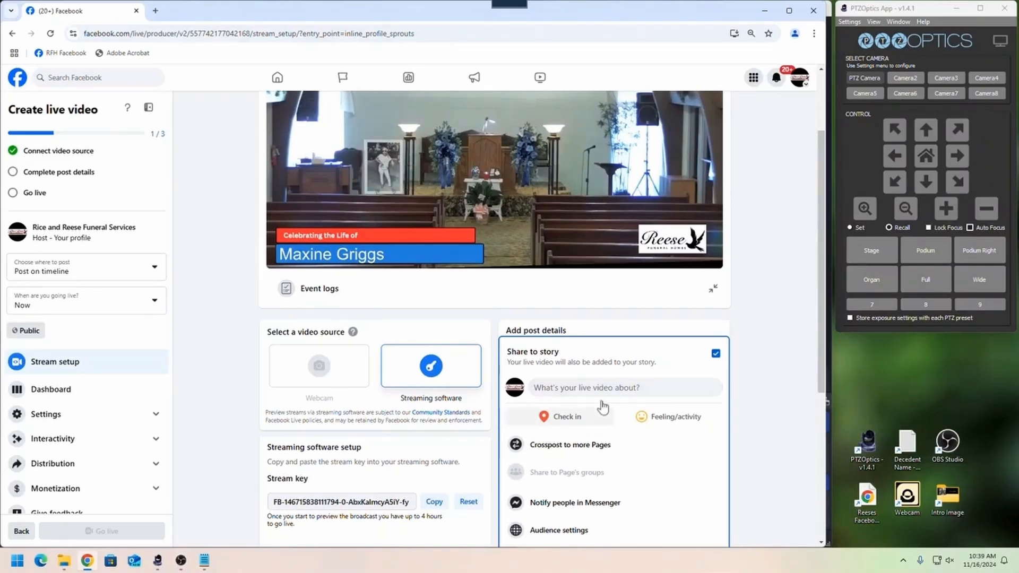
pyautogui.scroll(2, 632, 438)
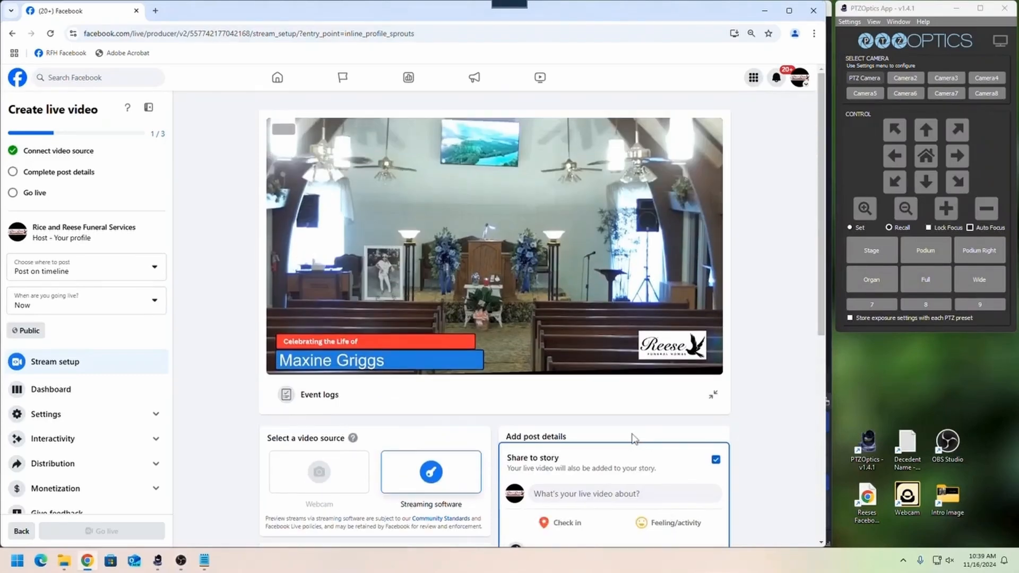
pyautogui.scroll(-4, 632, 439)
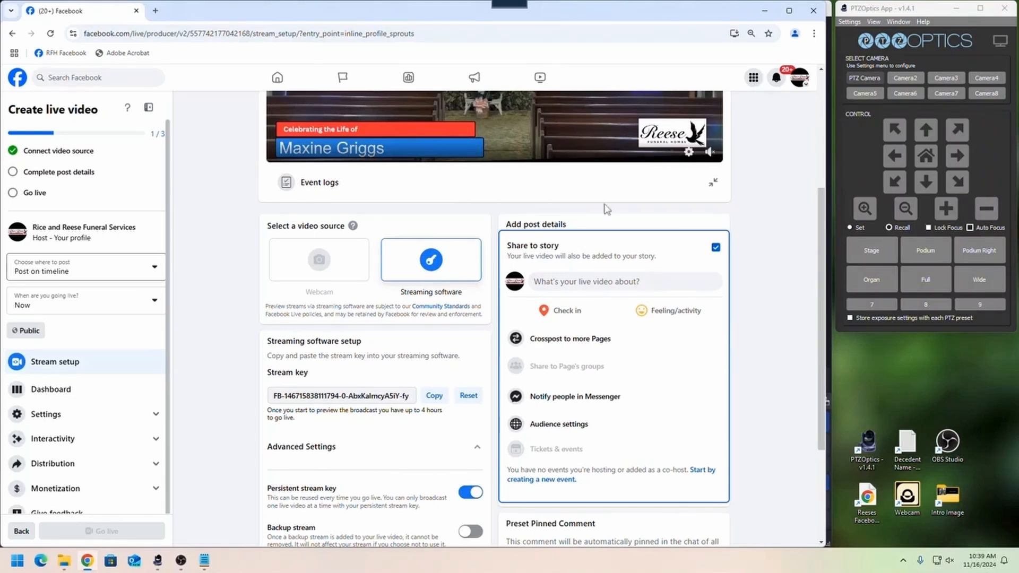
pyautogui.click(602, 287)
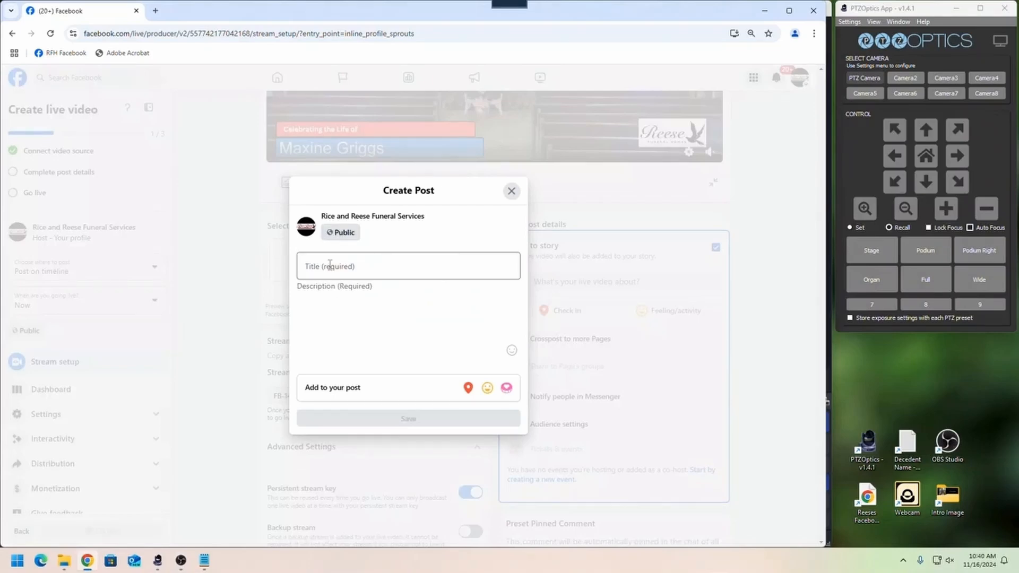
pyautogui.rightClick(329, 265)
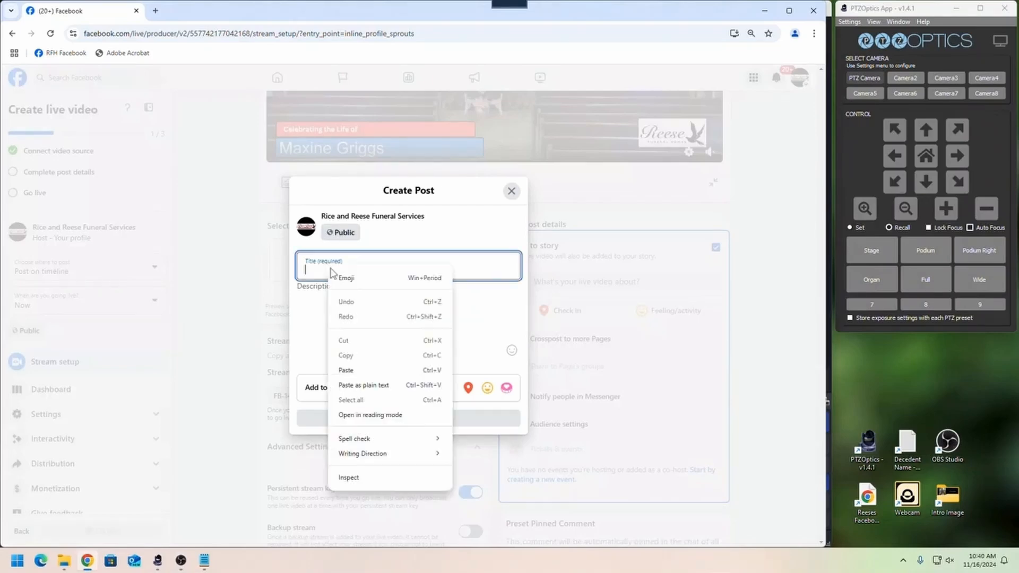
pyautogui.click(346, 371)
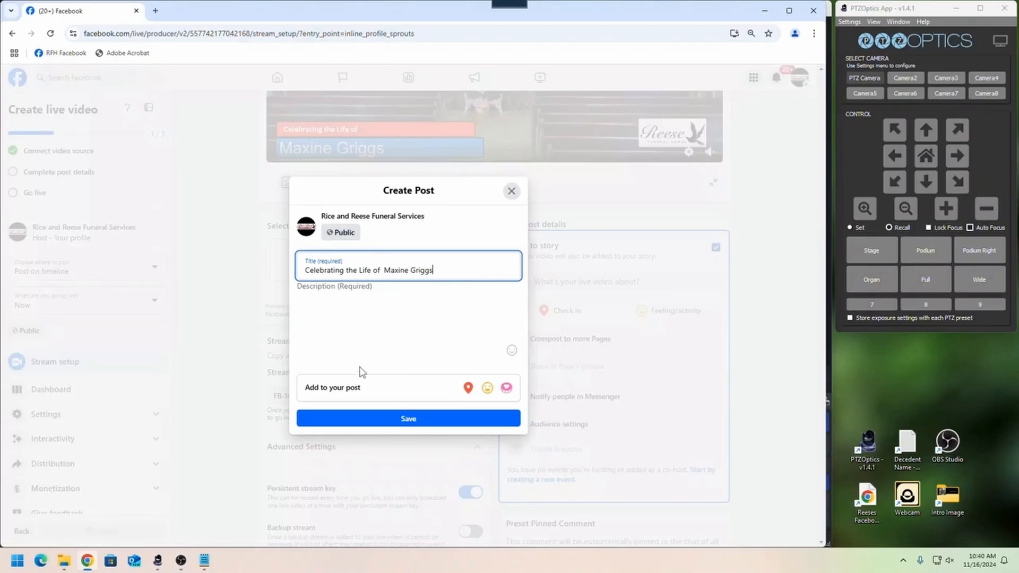
# - Paste "Celebrating the Life of" with the decedent's full name as the post description and save the post
pyautogui.click(320, 313)
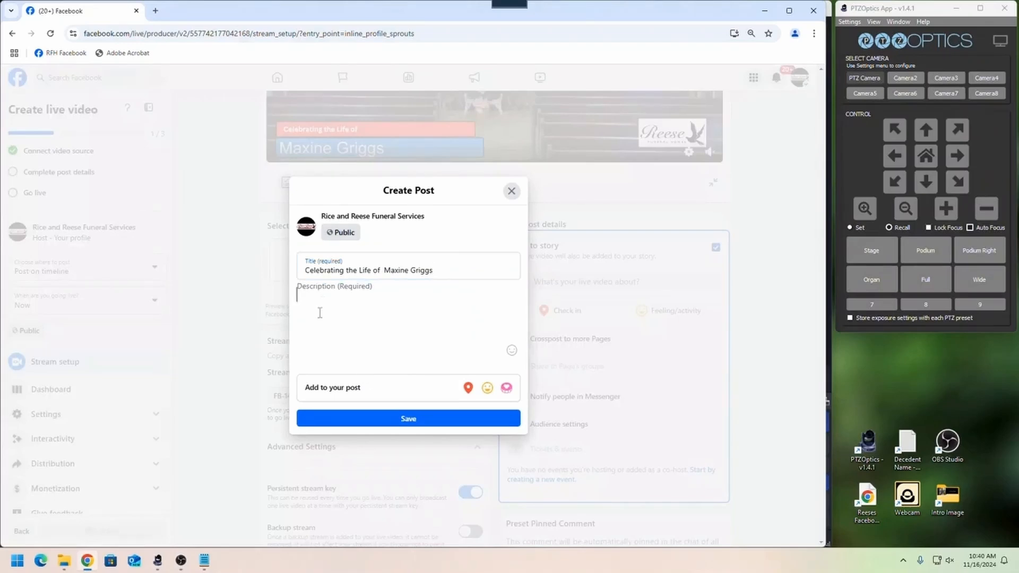
pyautogui.rightClick(320, 313)
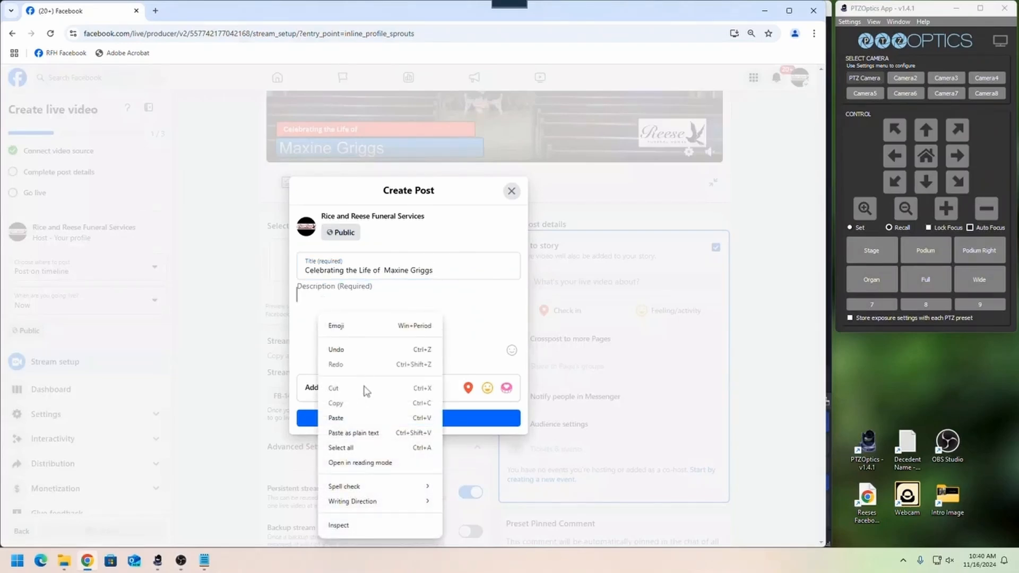
pyautogui.click(337, 419)
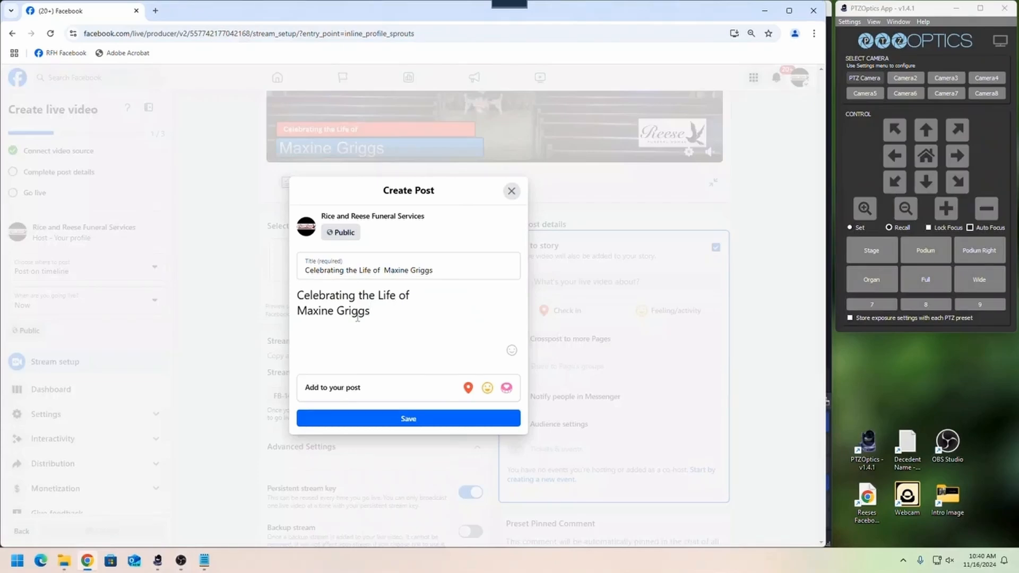
pyautogui.click(405, 425)
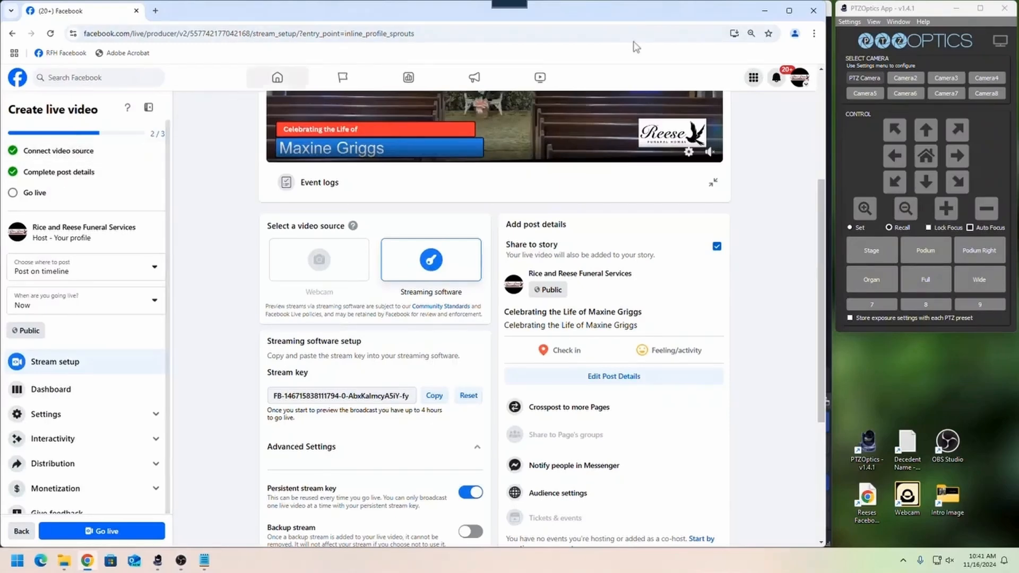
# - Minimize Chrome and test the PTZ camera by panning it left and right and recalling the Stage and Organ presets
pyautogui.click(764, 13)
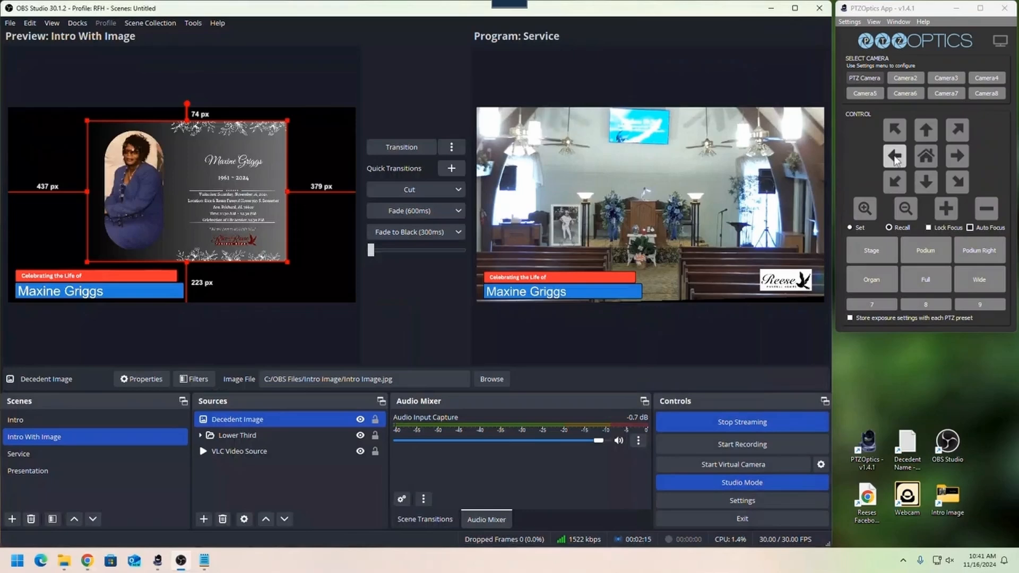
pyautogui.click(895, 159)
pyautogui.click(961, 159)
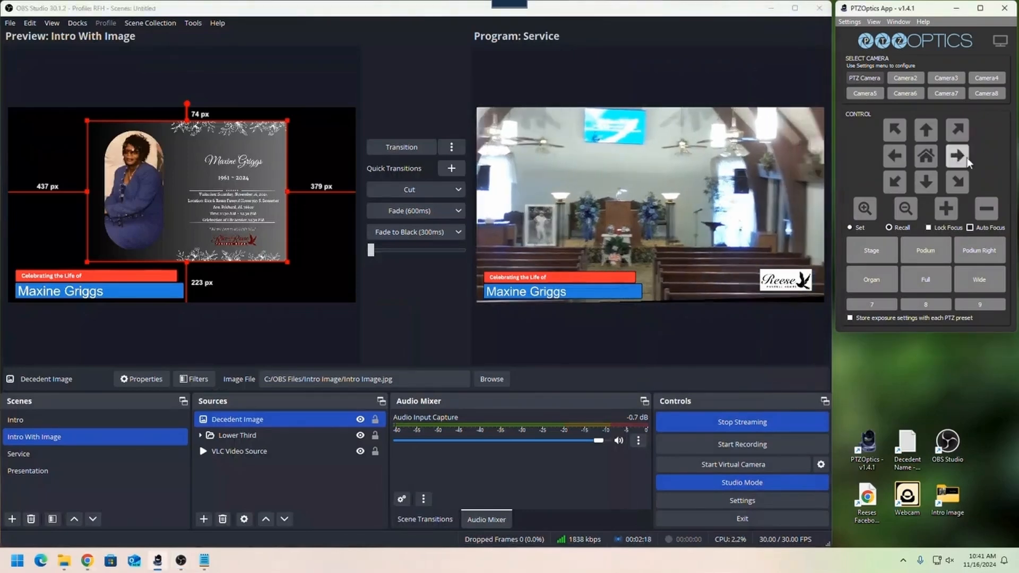
pyautogui.click(873, 253)
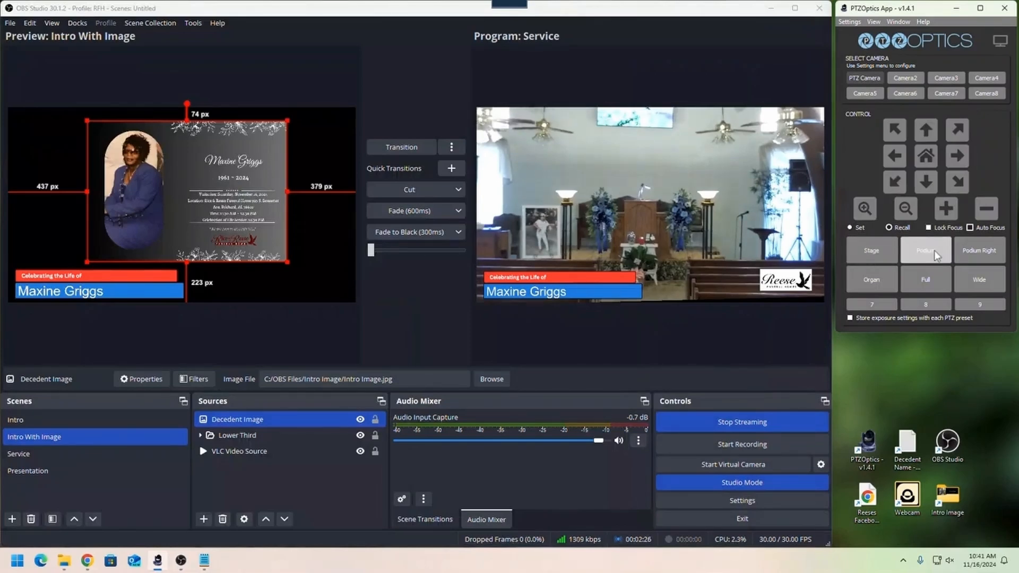
pyautogui.click(865, 282)
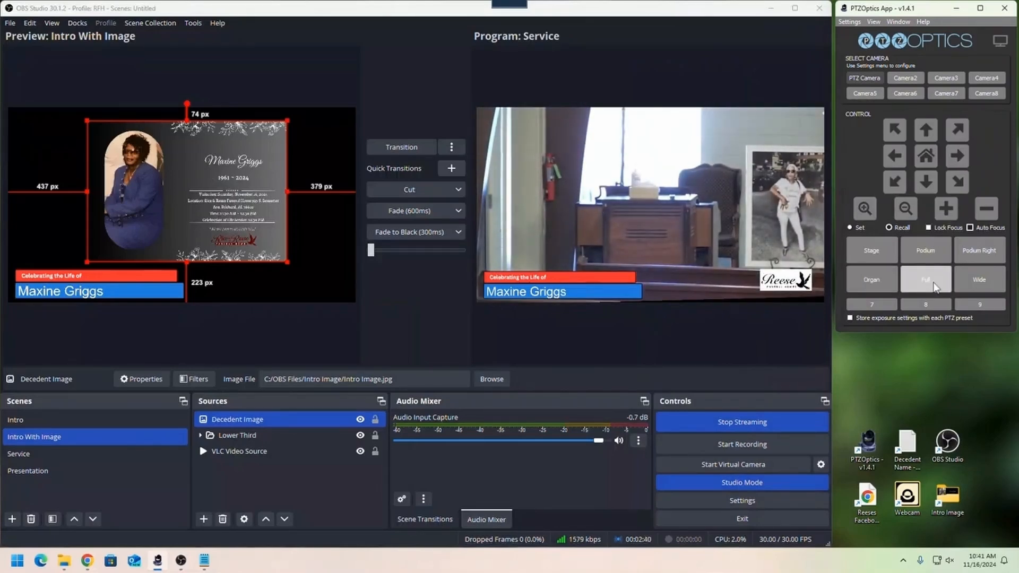
# - Test the PTZ camera's Full preset and set the shot by recalling the Wide preset
pyautogui.click(935, 287)
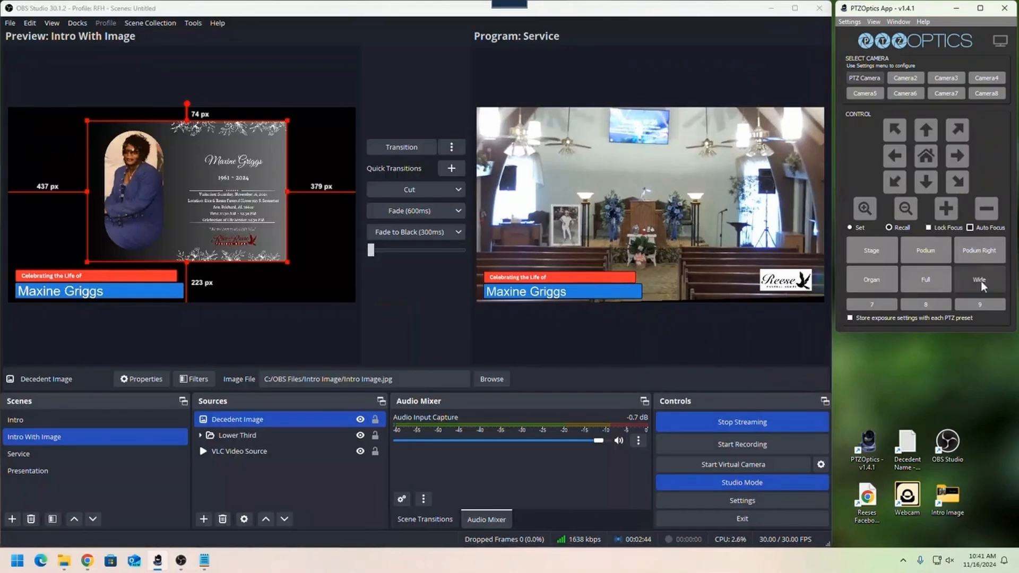
pyautogui.click(981, 287)
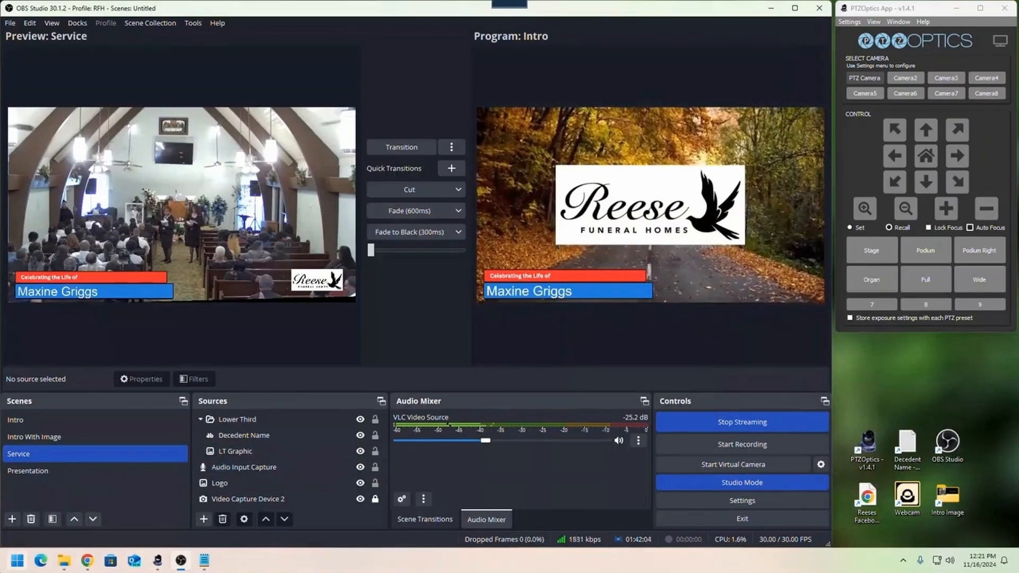
# - Bring up the Facebook live page in Chrome, and transition the OBS Studio program output to Intro With Image followed by Service
pyautogui.click(87, 561)
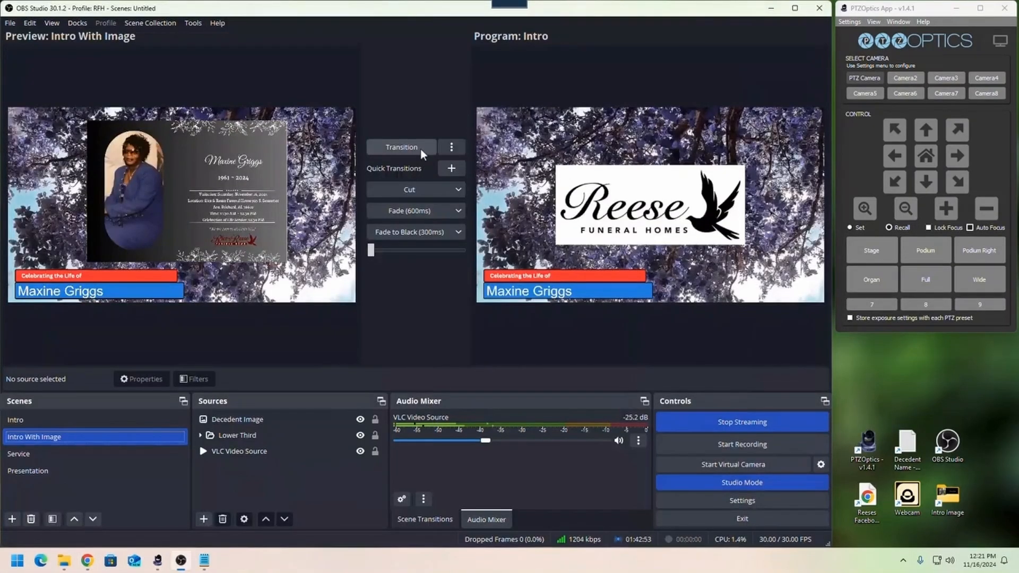
pyautogui.click(420, 149)
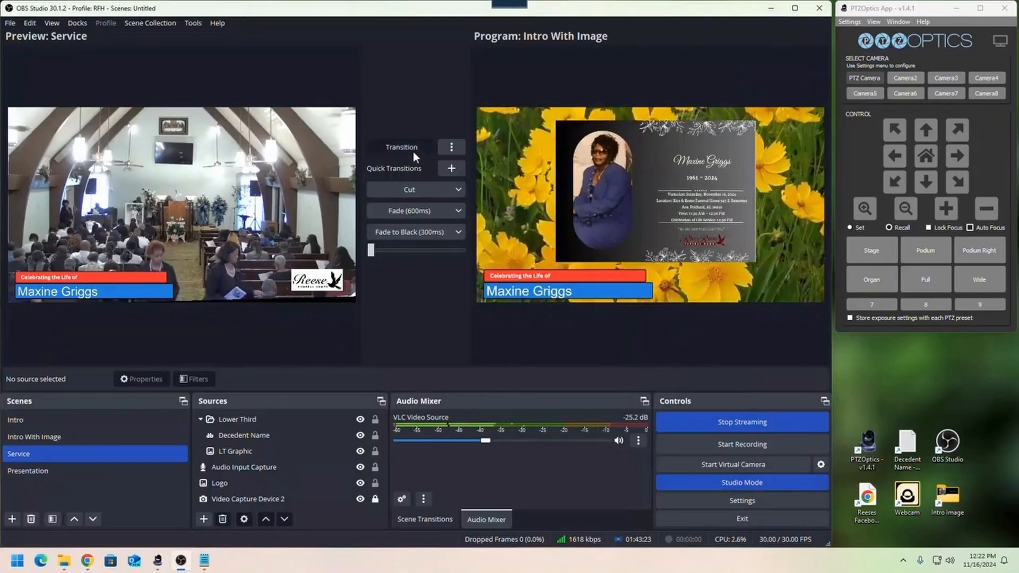
pyautogui.click(413, 152)
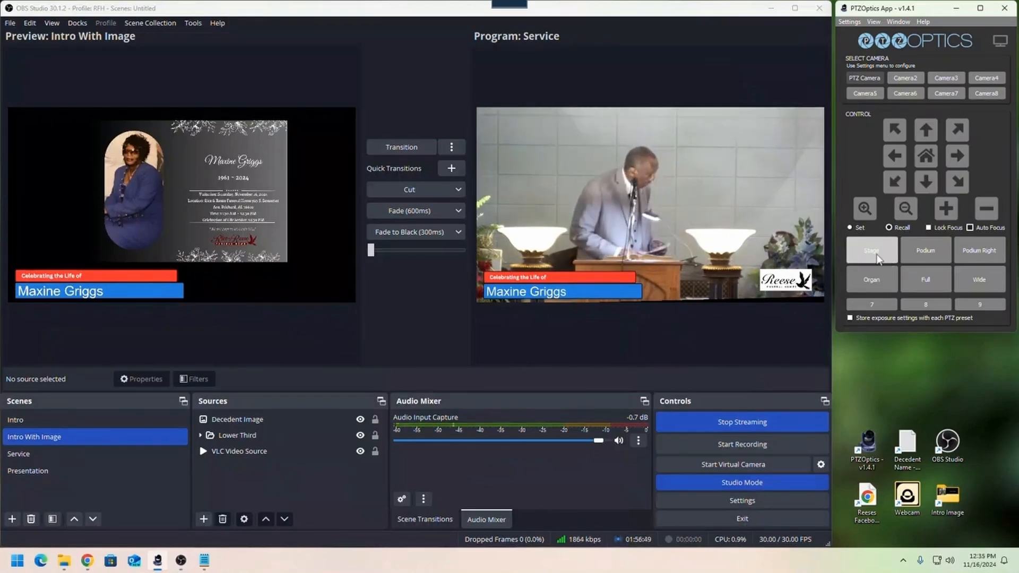
# - Recall the Stage preset and reframe the camera by panning and tilting, zooming in on the group standing to the right of the podium
pyautogui.click(876, 257)
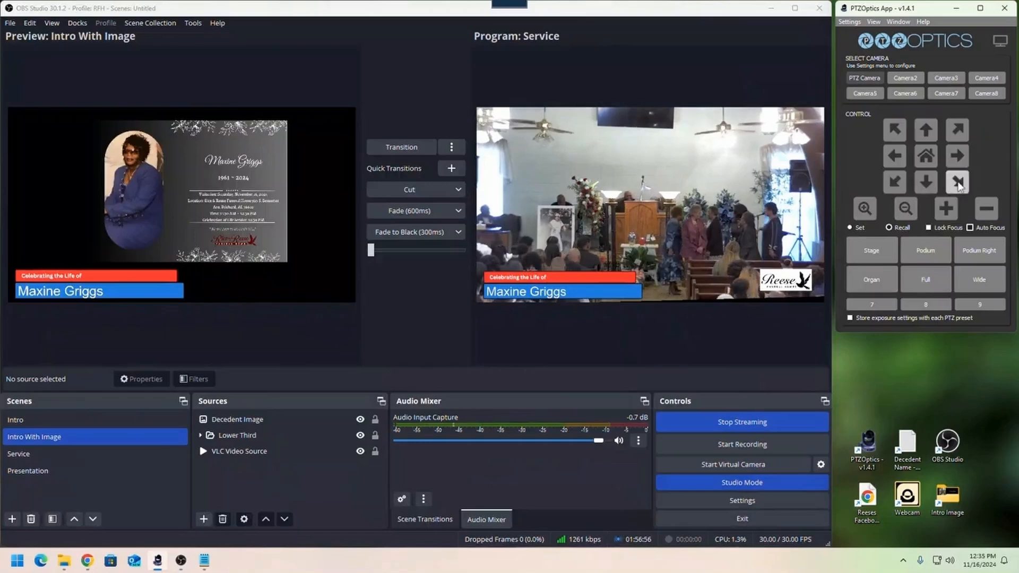
pyautogui.click(958, 182)
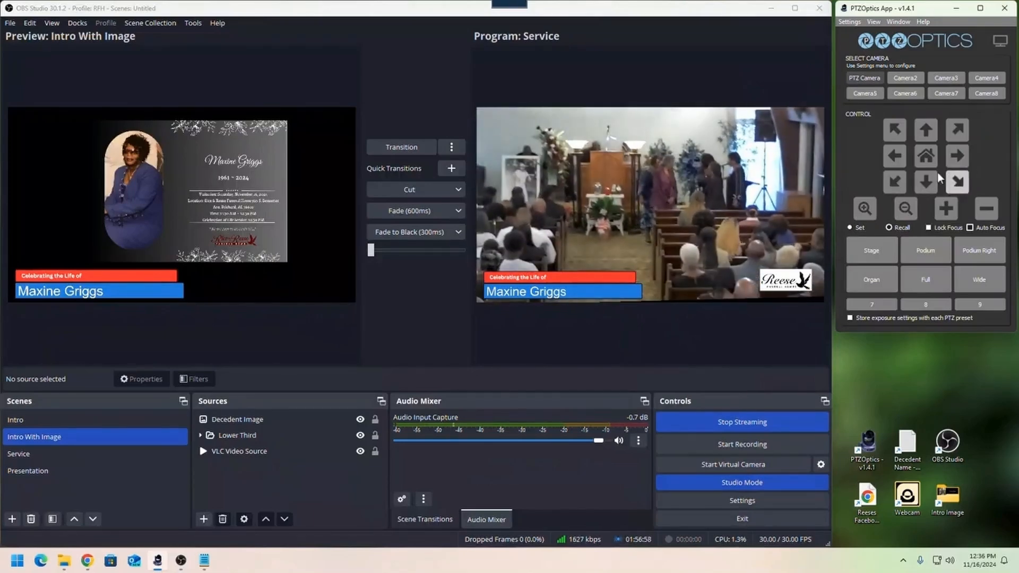
pyautogui.click(924, 137)
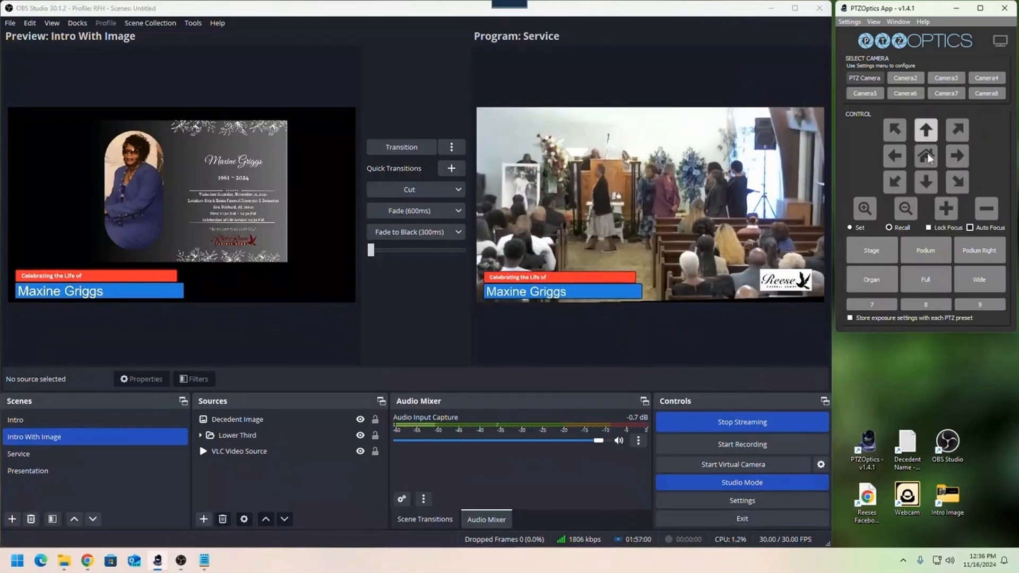
pyautogui.click(865, 208)
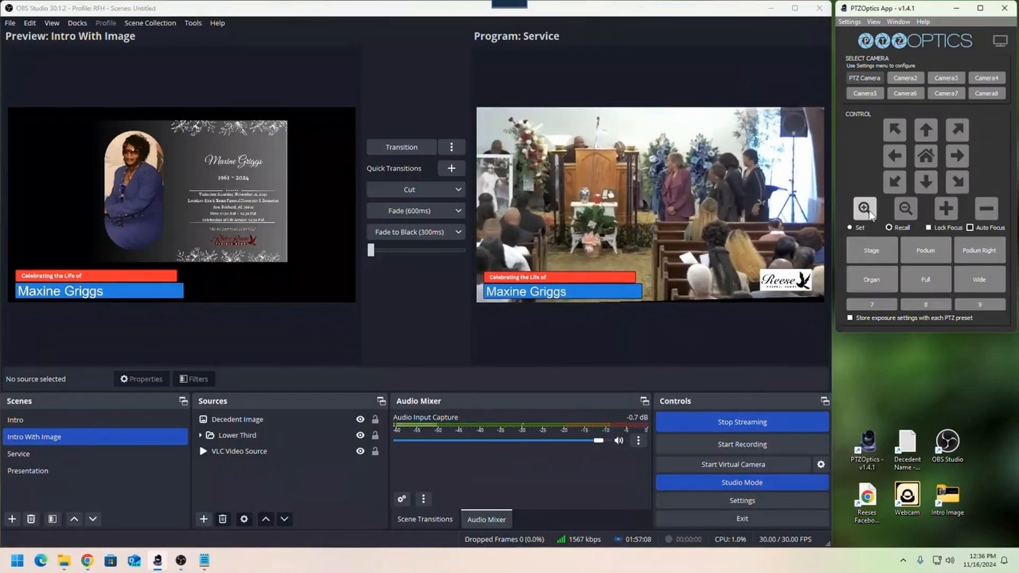
pyautogui.click(865, 208)
pyautogui.click(959, 160)
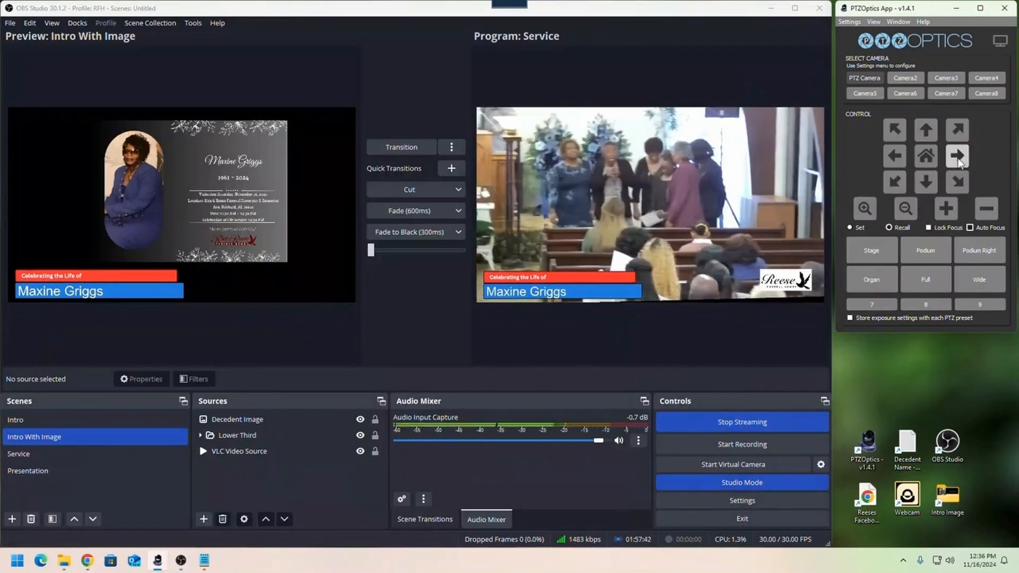
pyautogui.click(867, 214)
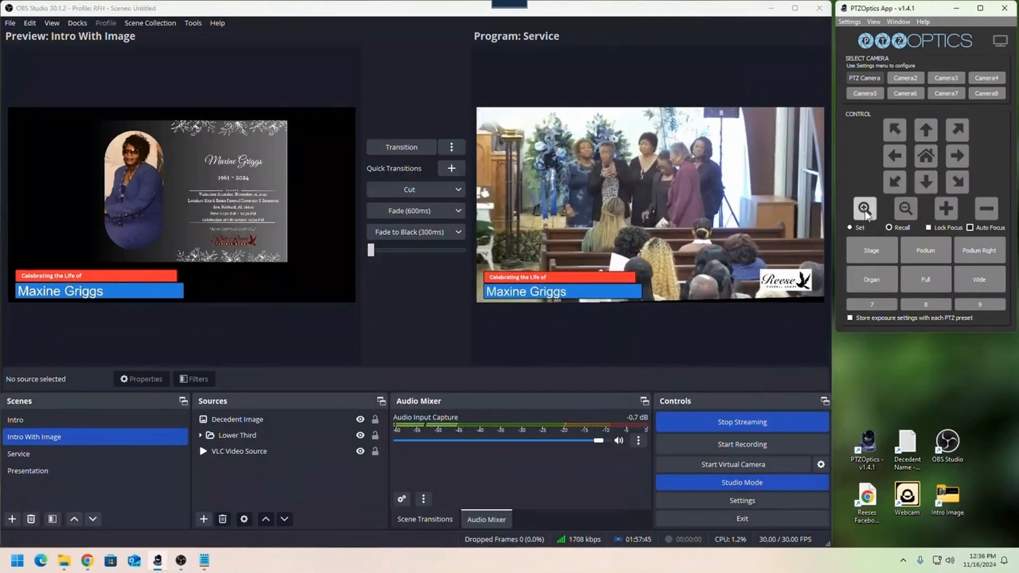
# - Start recording in OBS Studio, and frame the speaker by recalling the Stage and Podium presets and tilting the camera up
pyautogui.click(718, 448)
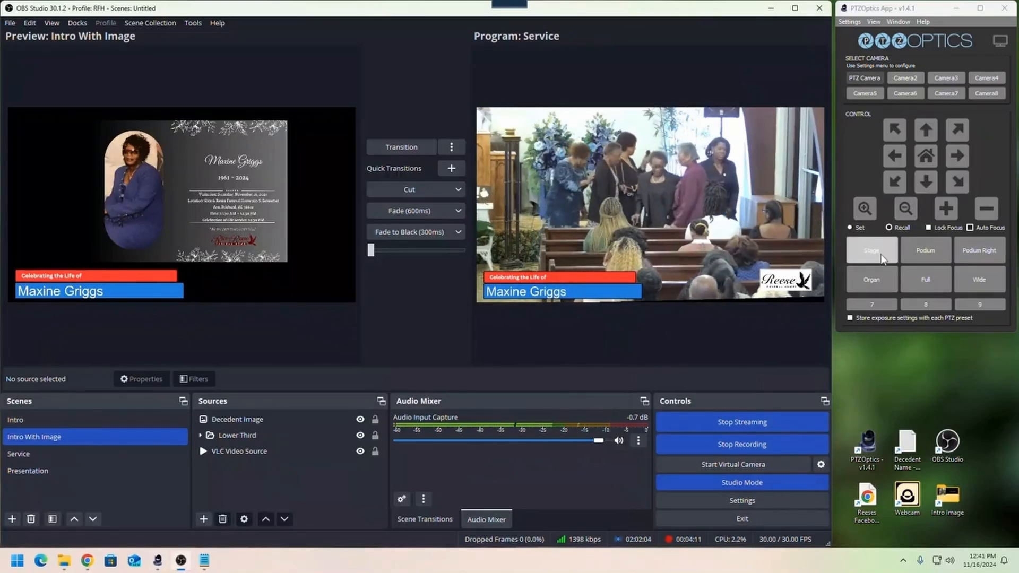
pyautogui.click(883, 258)
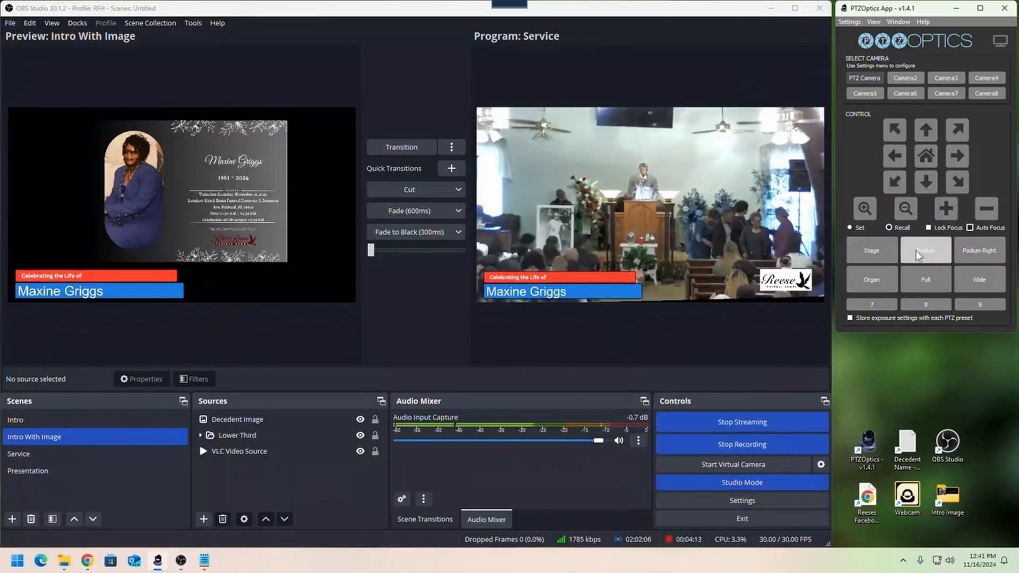
pyautogui.click(924, 258)
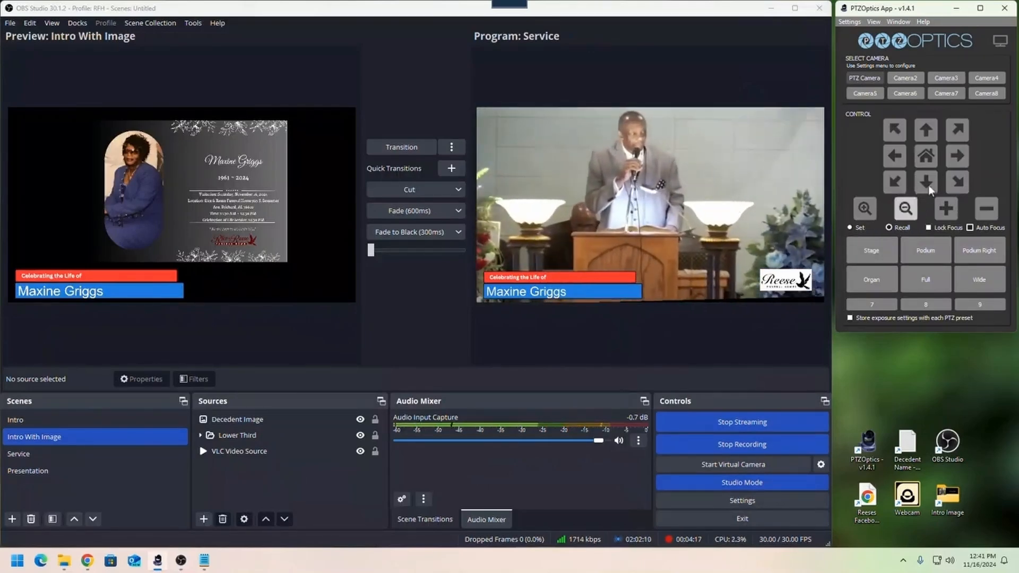
pyautogui.click(928, 131)
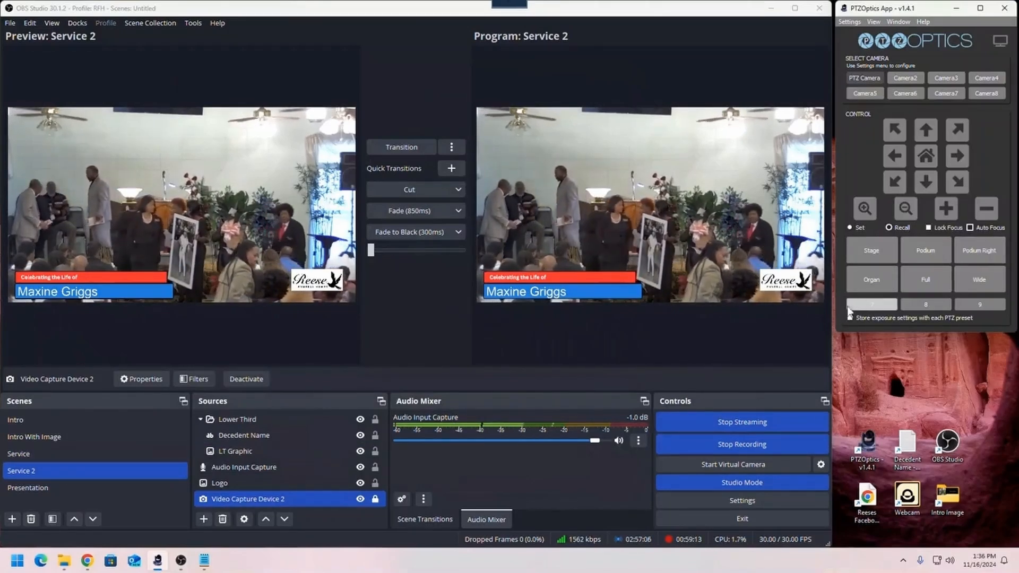
# - Widen the camera shot of the sanctuary by recalling the Full preset followed by the Wide preset
pyautogui.click(915, 280)
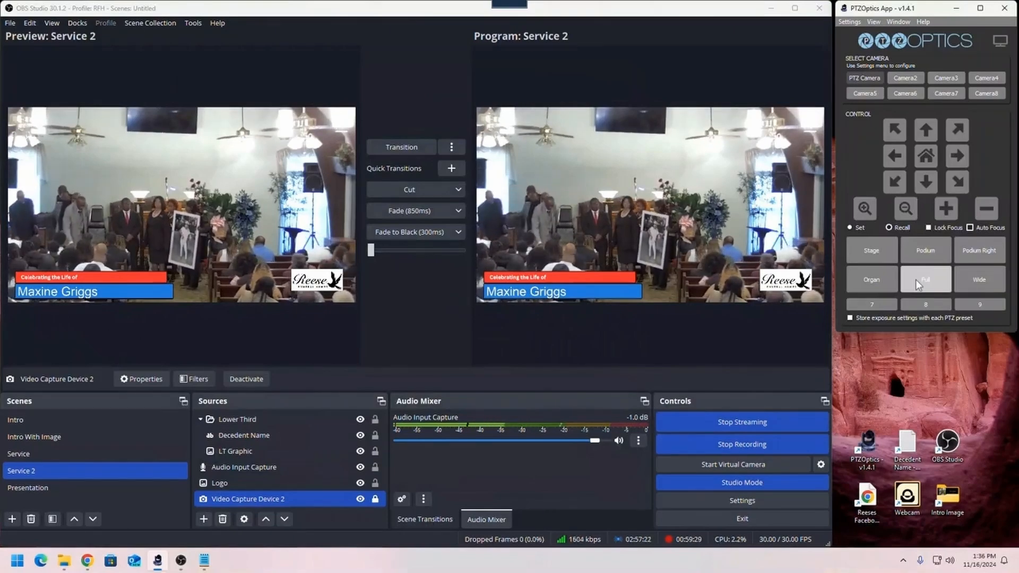
pyautogui.click(989, 285)
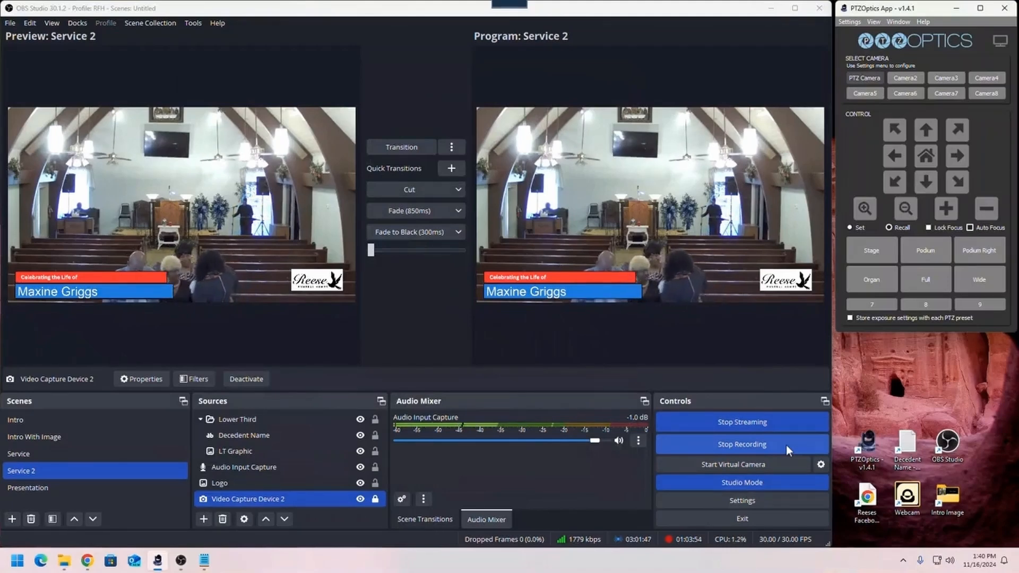
# - Fade the program output to black, and stop both the stream and the recording
pyautogui.click(419, 231)
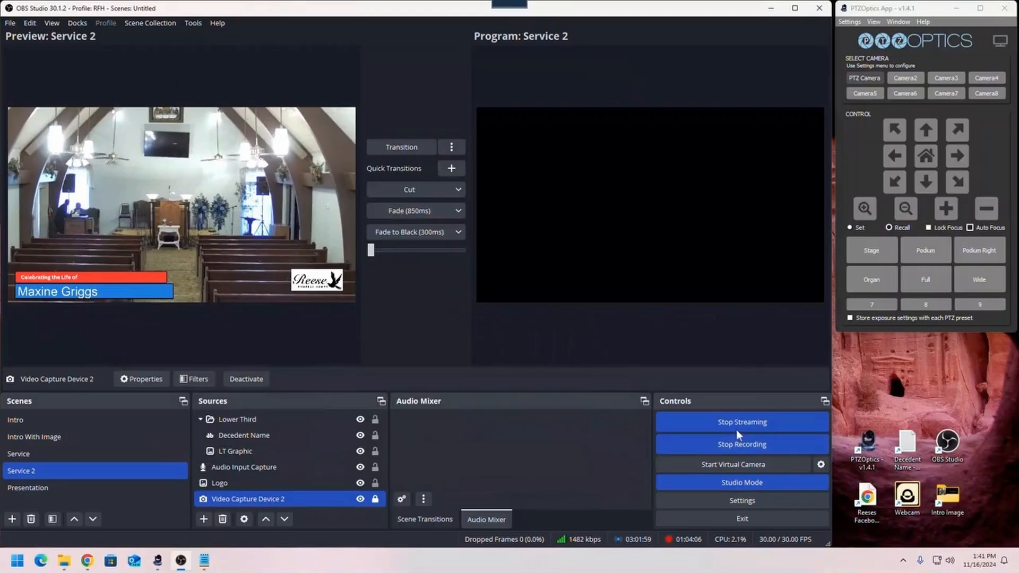
pyautogui.click(747, 423)
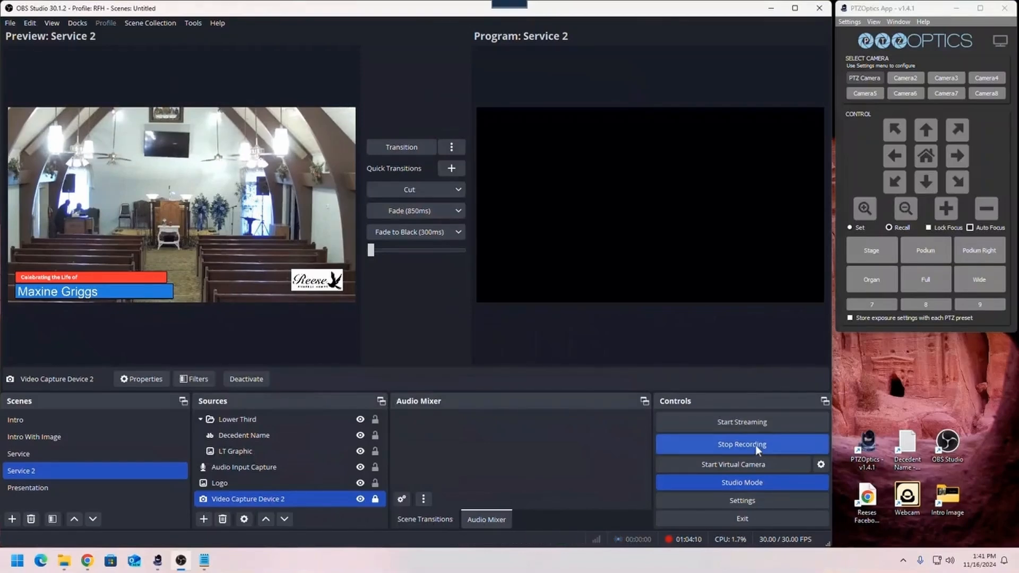
pyautogui.click(756, 445)
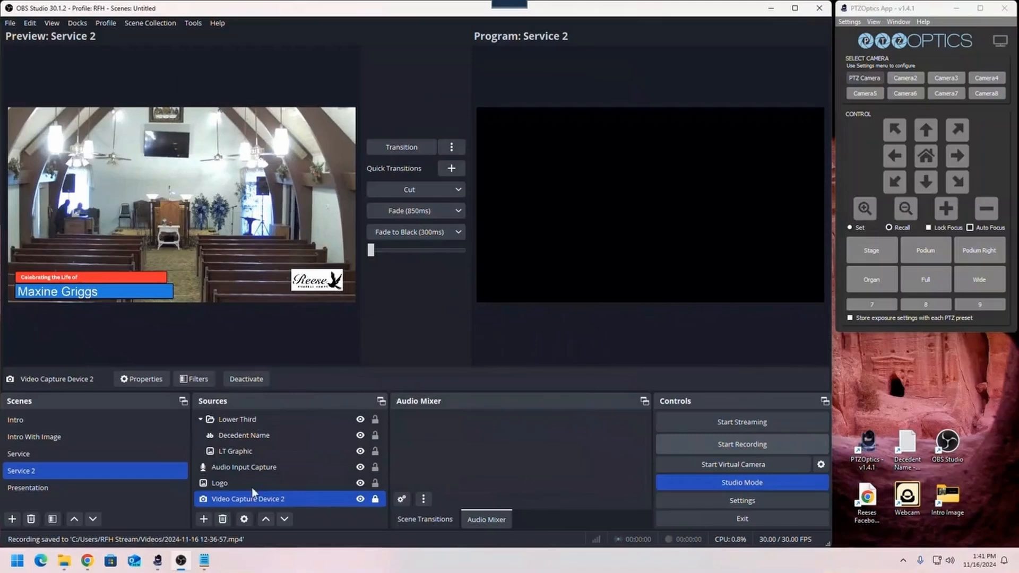
# - Check the broadcast status, insights and stream metrics on the Facebook live dashboard in Chrome, and close Chrome
pyautogui.click(89, 564)
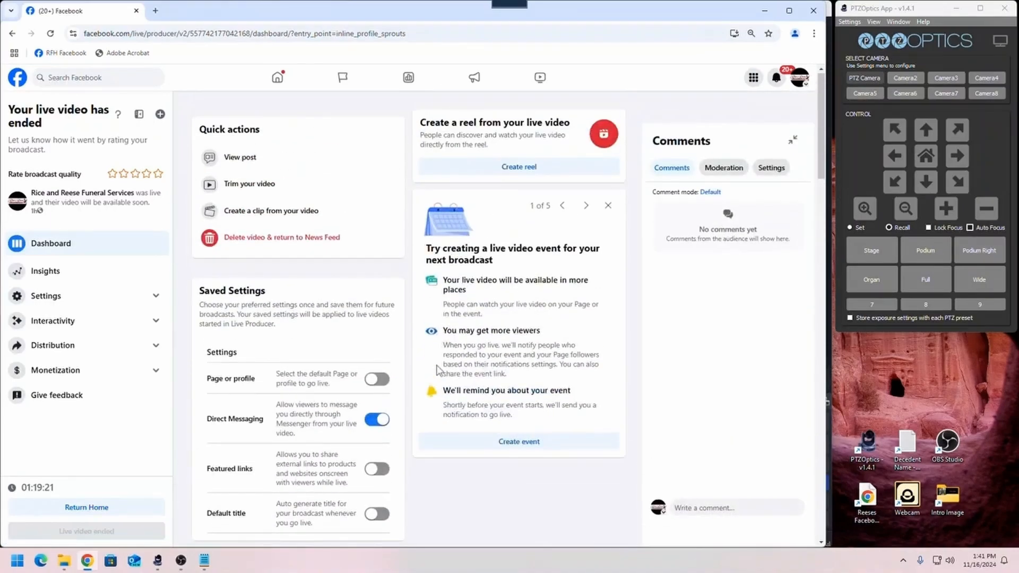
pyautogui.scroll(-8, 438, 369)
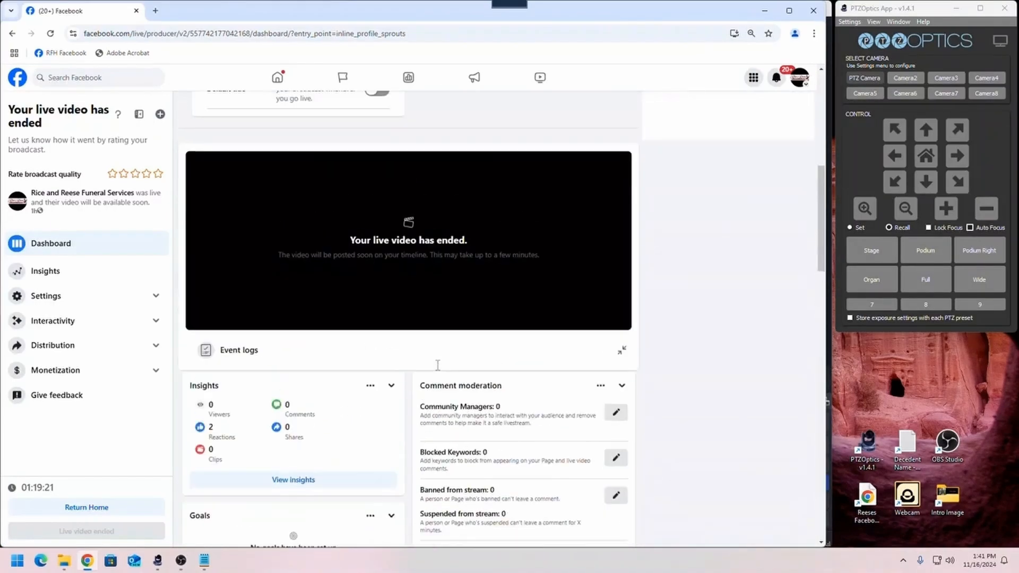
pyautogui.scroll(-4, 438, 369)
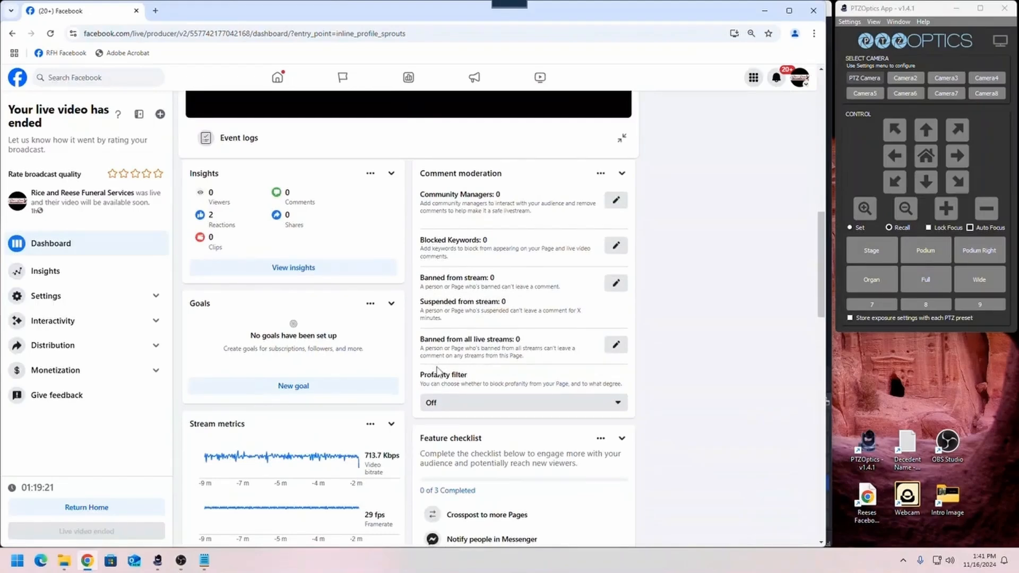
pyautogui.scroll(-4, 438, 372)
pyautogui.scroll(12, 437, 376)
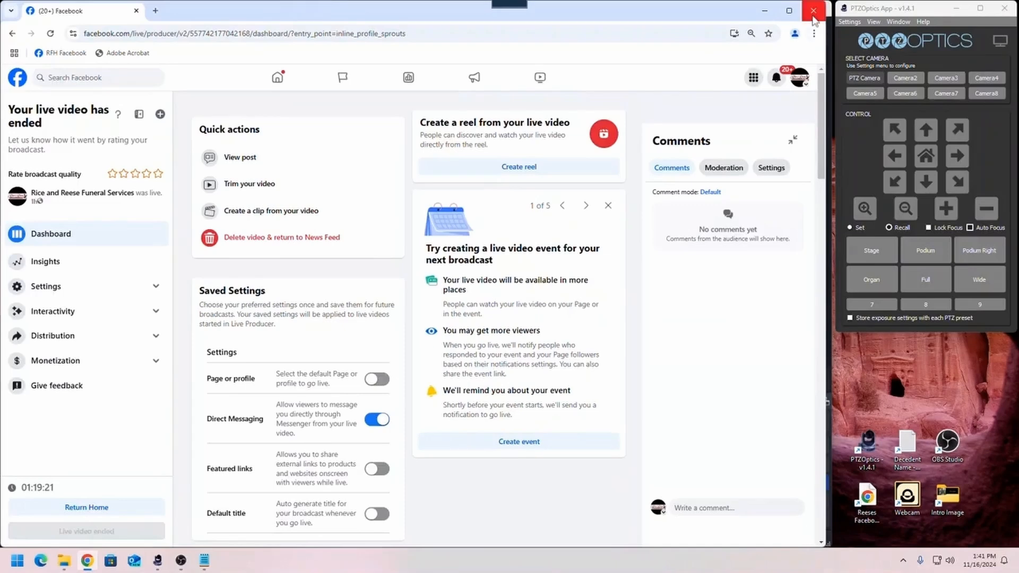
pyautogui.click(812, 12)
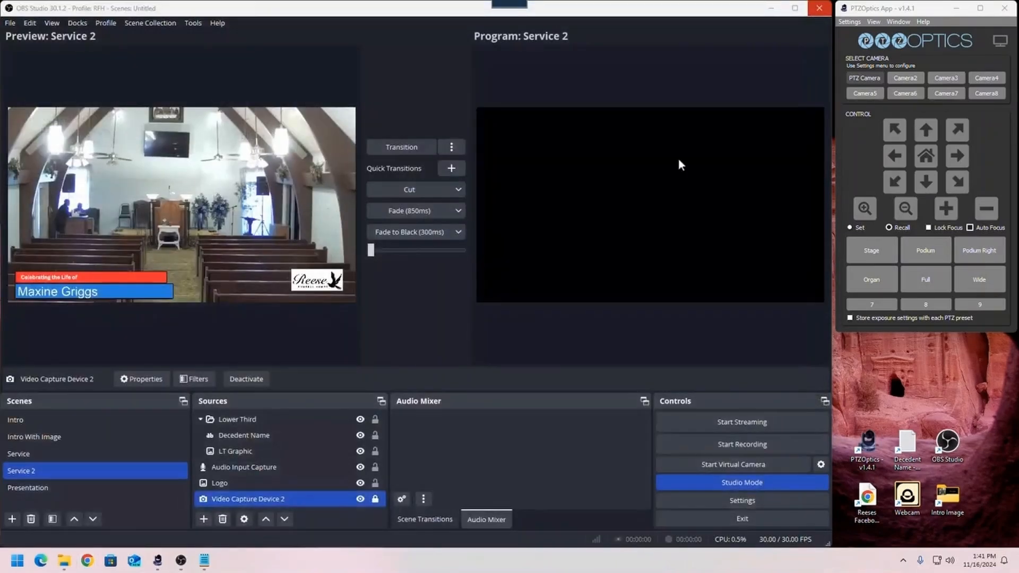
# - Select the Service scene and transition it to the program output to clear the black screen, and exit OBS Studio
pyautogui.click(69, 455)
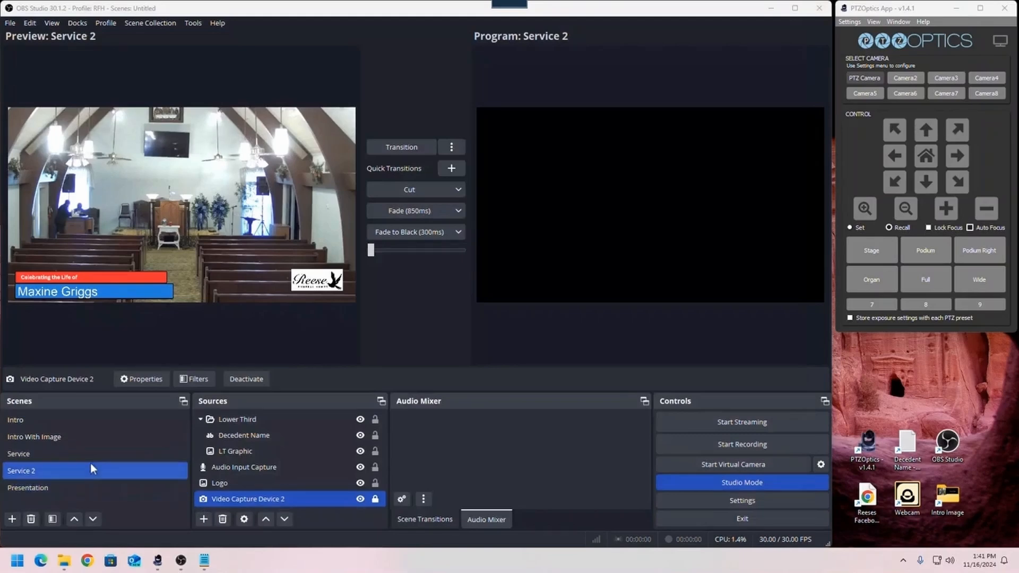
pyautogui.click(91, 454)
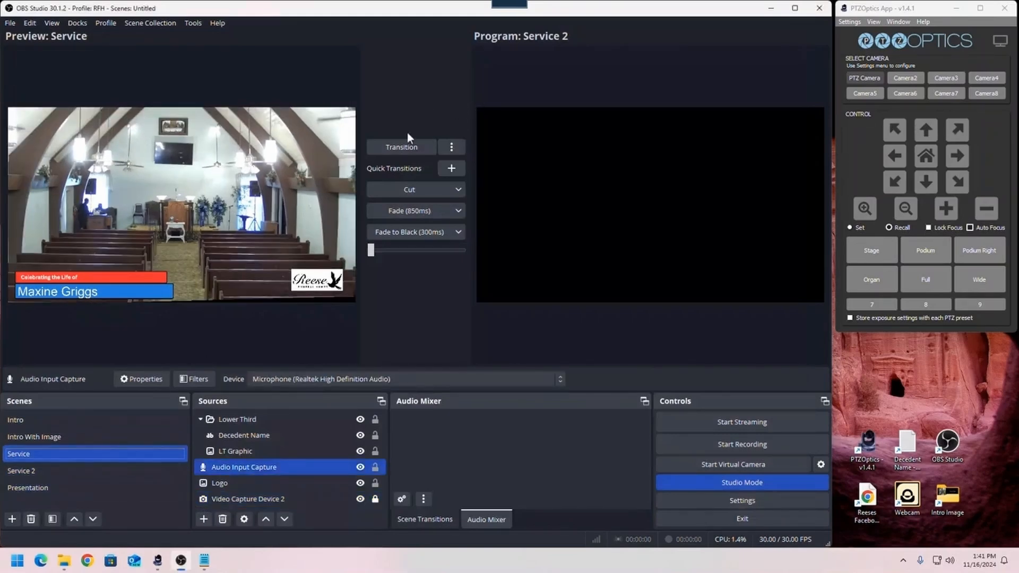
pyautogui.click(402, 147)
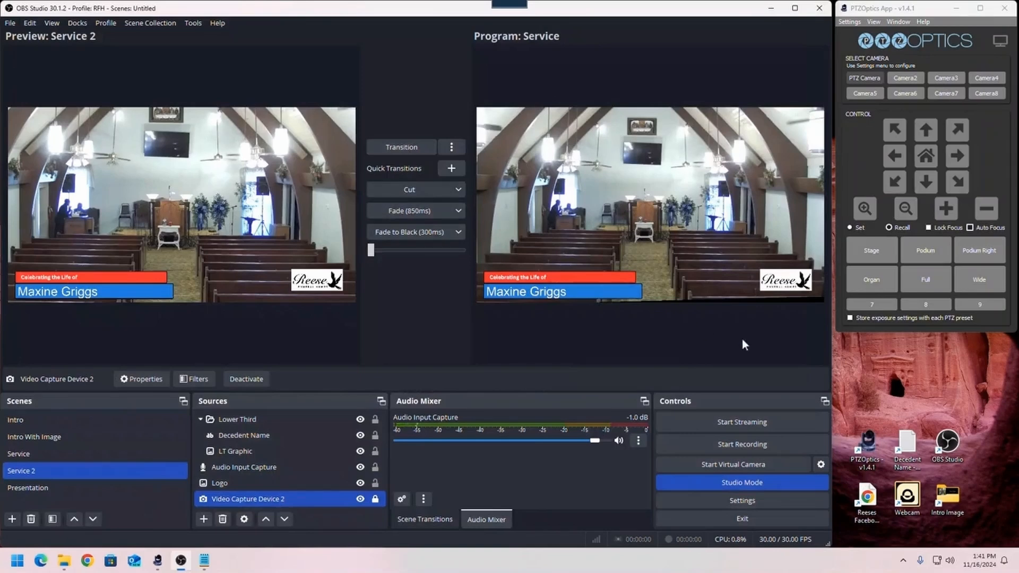
pyautogui.click(769, 521)
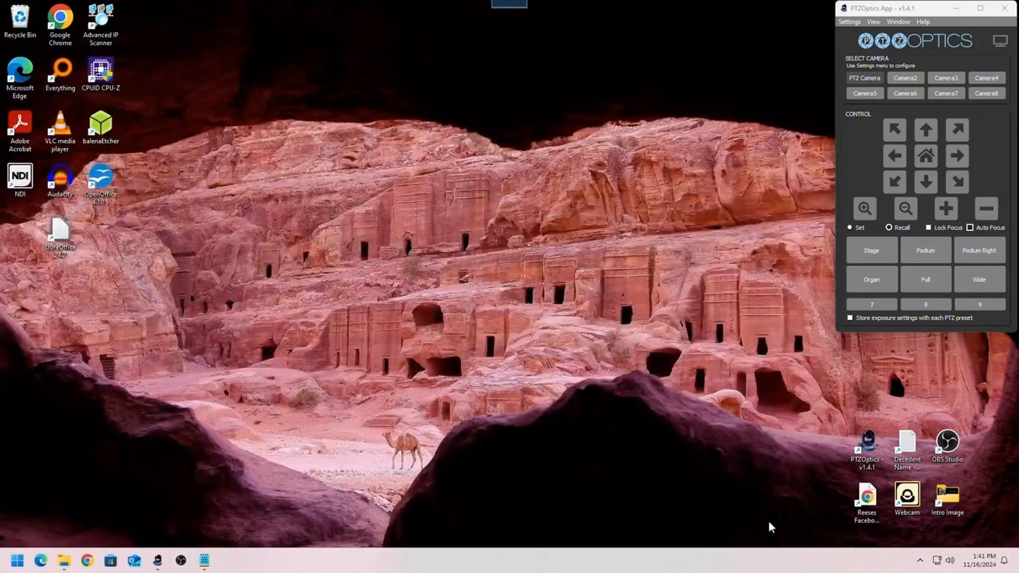